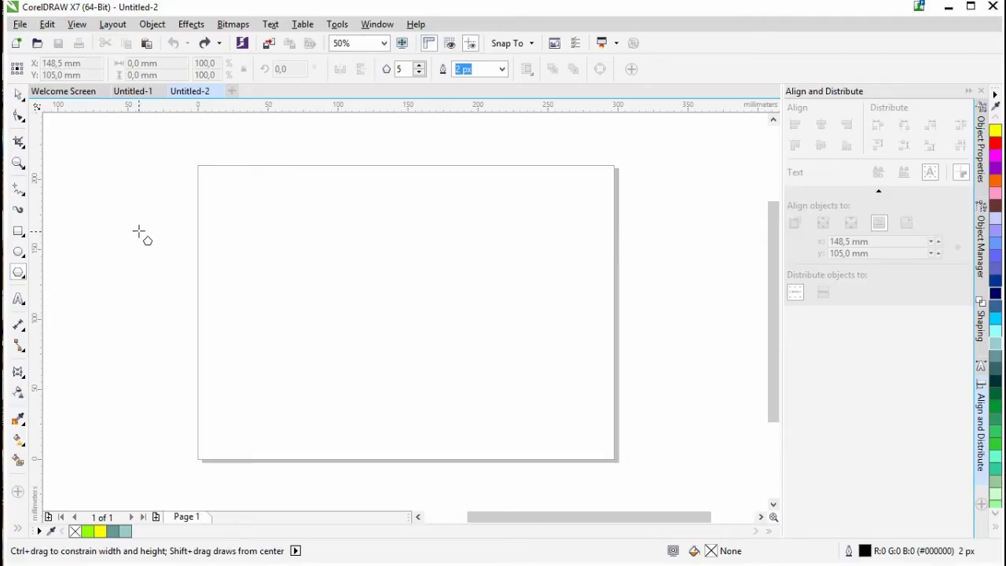
Step: Draw a five-pointed star at the page's left edge with the Star tool
click(21, 272)
click(69, 287)
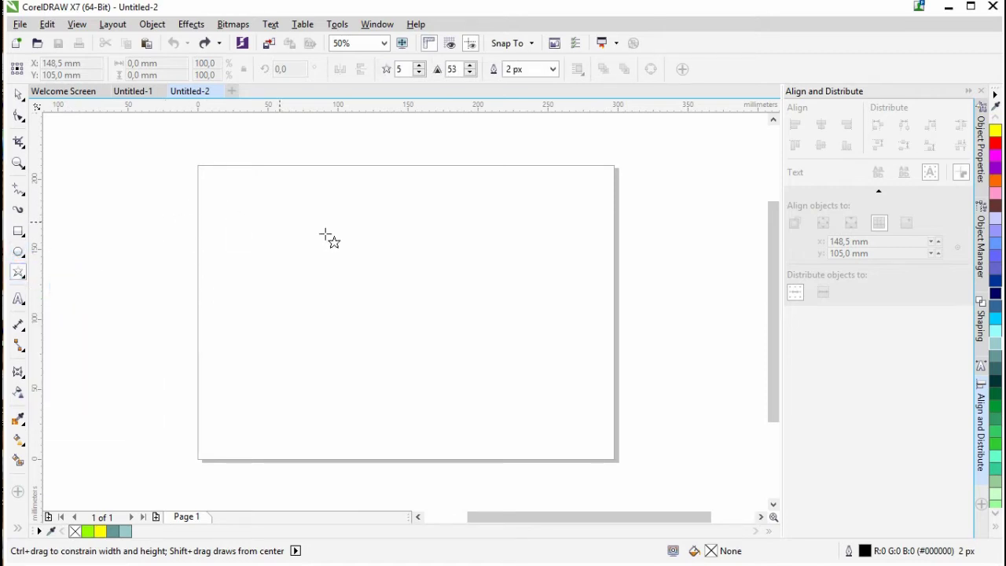
drag(179, 192, 279, 299)
drag(160, 197, 230, 286)
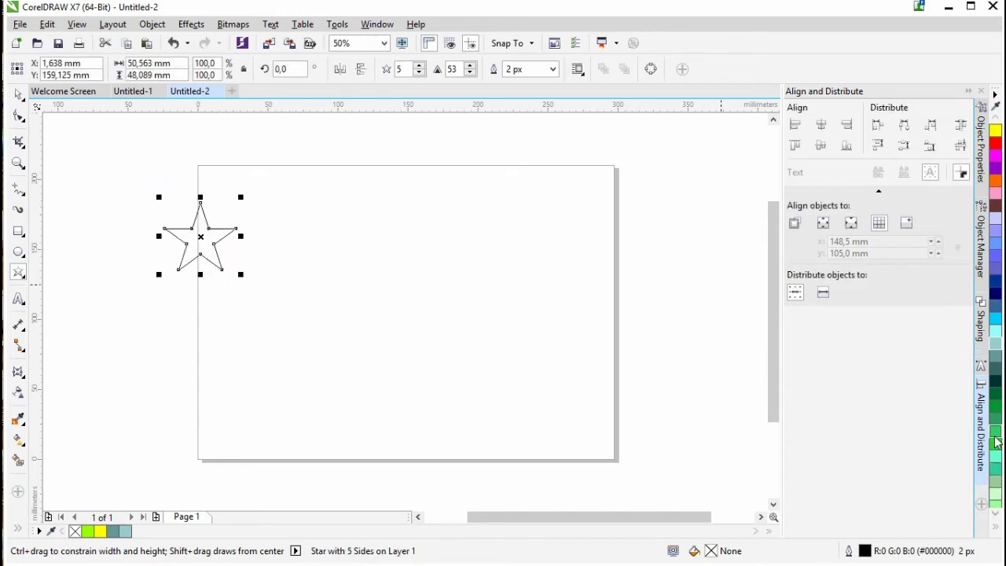
Step: Fill the star lime green and give it a yellow outline
click(997, 532)
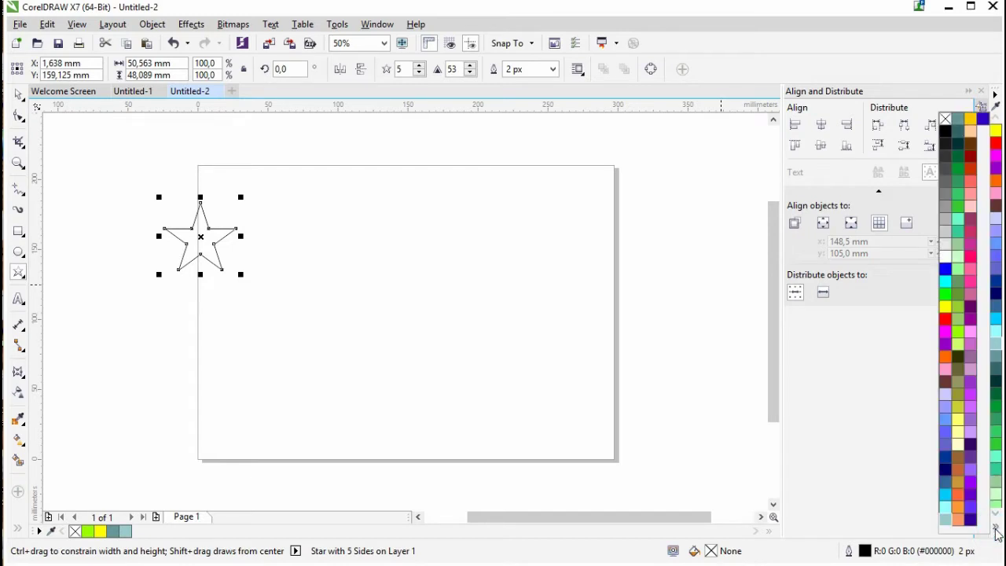
click(957, 330)
right_click(949, 313)
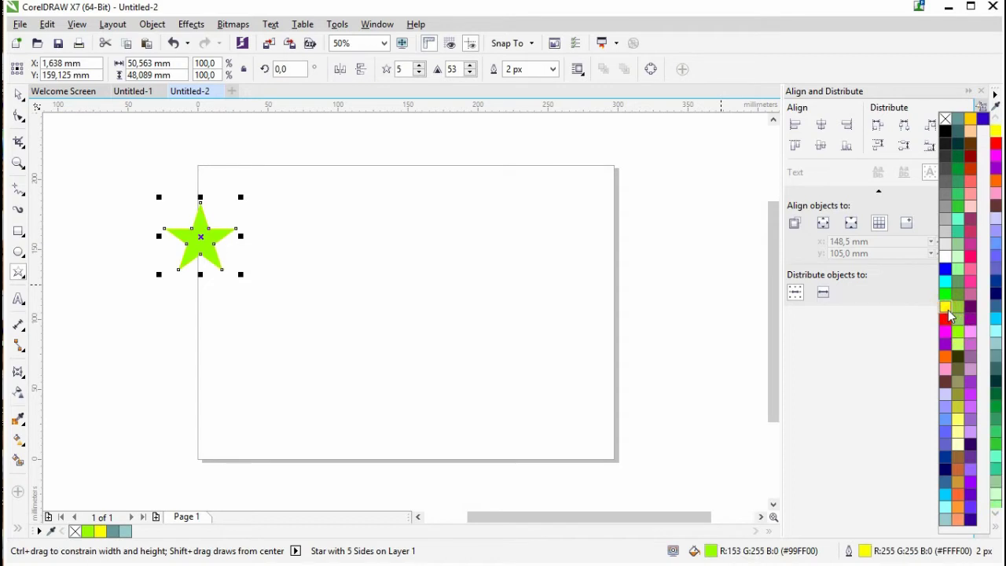
click(553, 69)
Step: Make the star outline 25 px and drop copies of the star around it
click(526, 205)
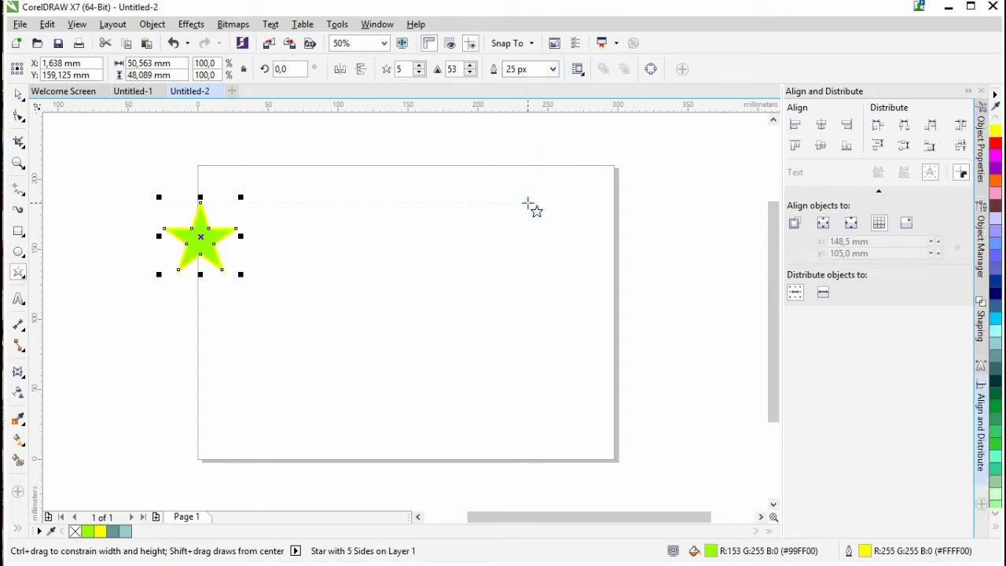
click(18, 95)
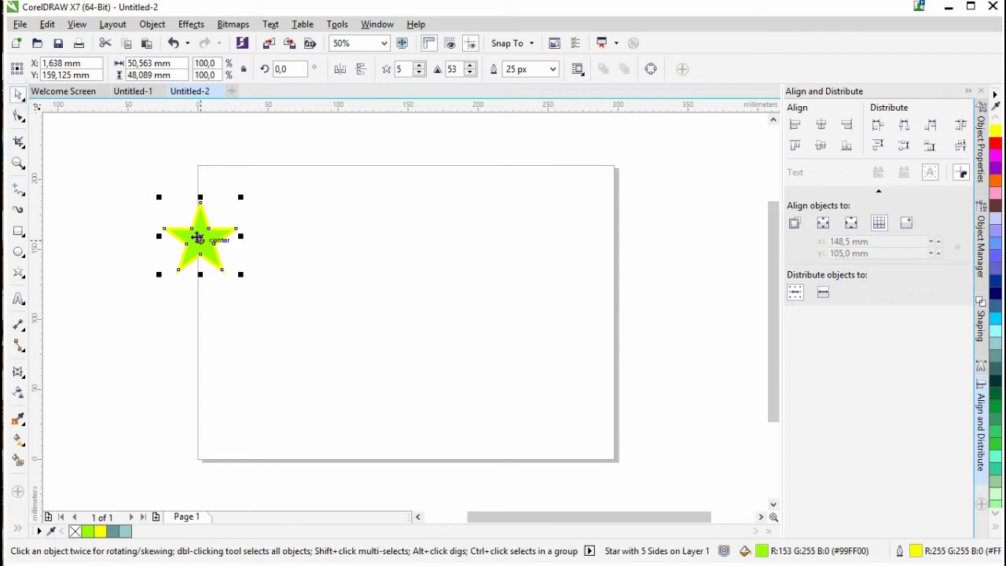
drag(198, 238, 126, 308)
right_click(268, 312)
right_click(128, 309)
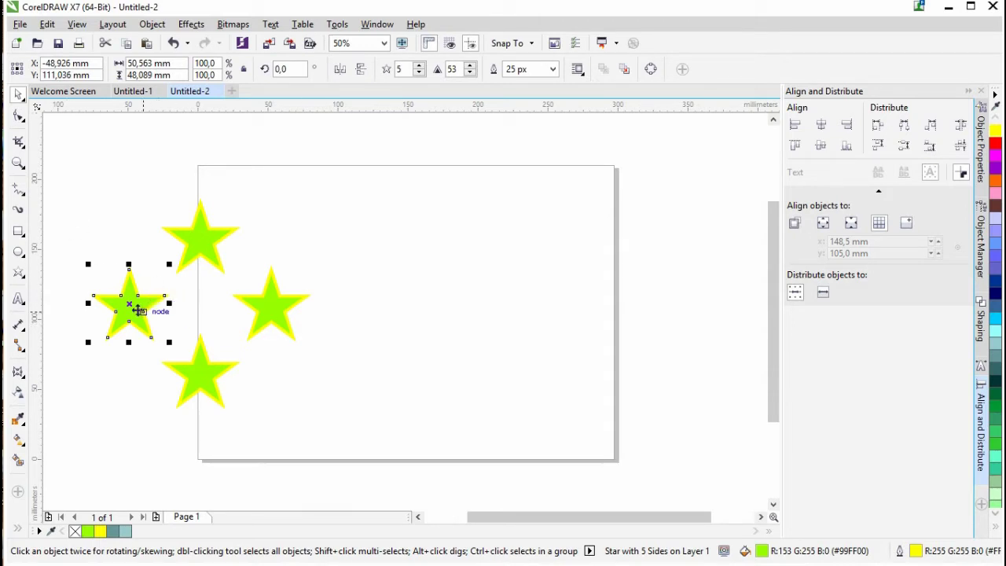
Step: Add a centre star shrunk to about 61 % and a small corner star copy
drag(131, 309, 199, 304)
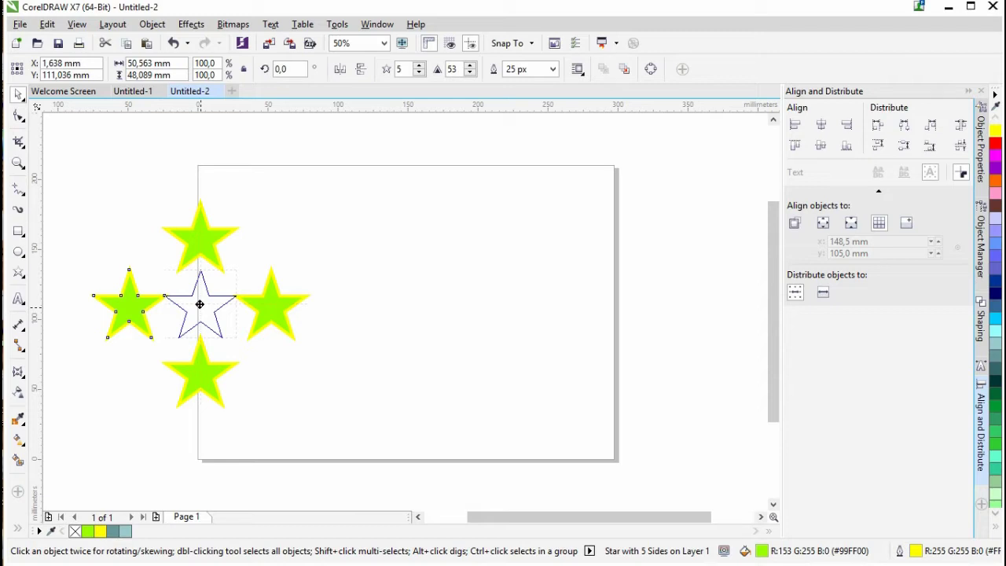
drag(200, 304, 199, 305)
drag(240, 264, 127, 243)
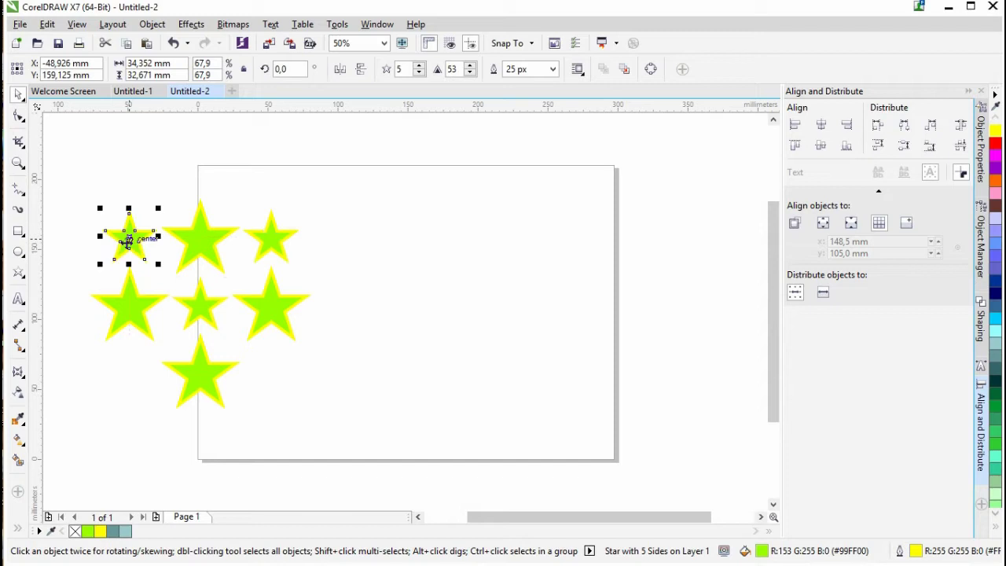
drag(128, 242, 271, 384)
click(341, 371)
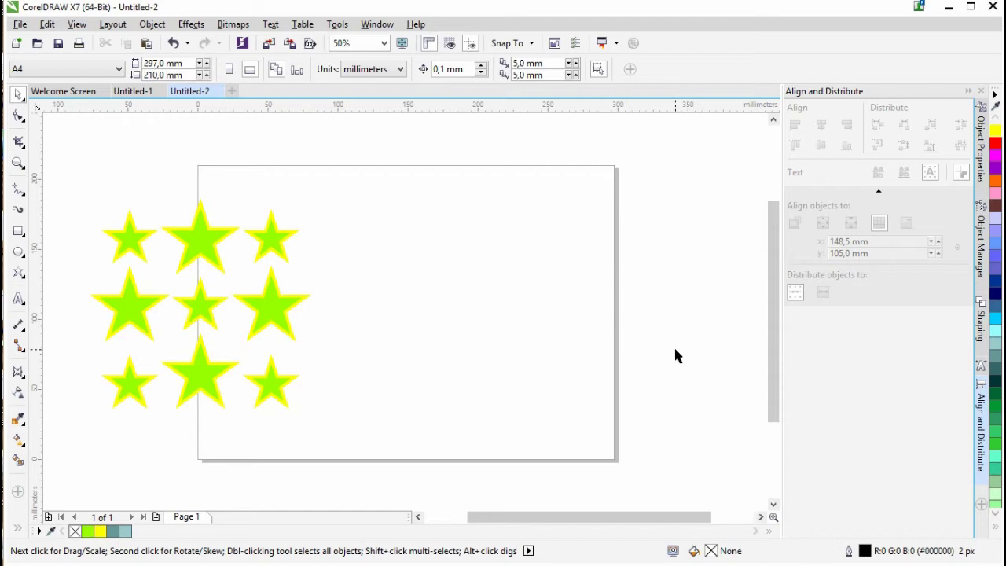
Step: Draw a large square and move it over the star grid
click(18, 231)
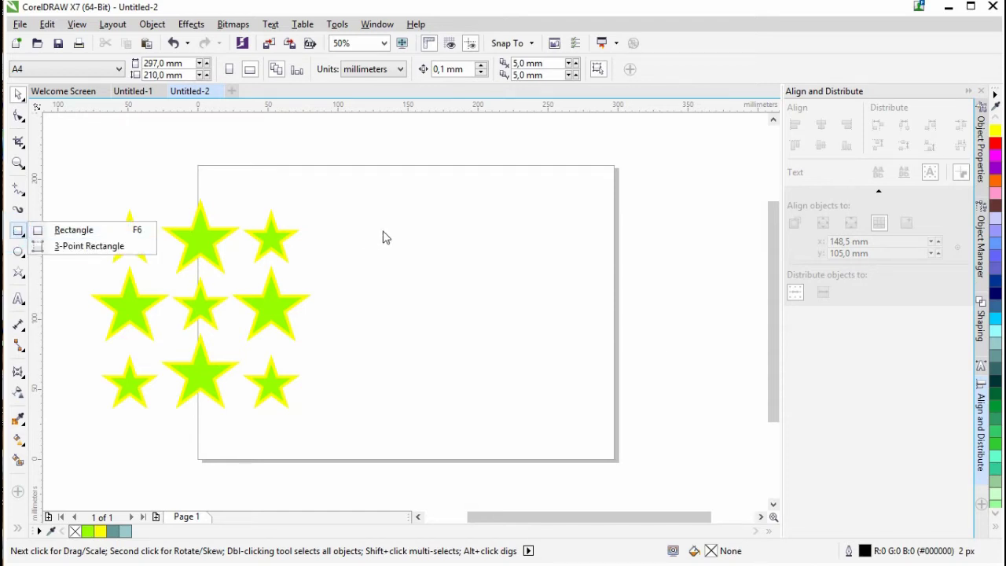
click(71, 229)
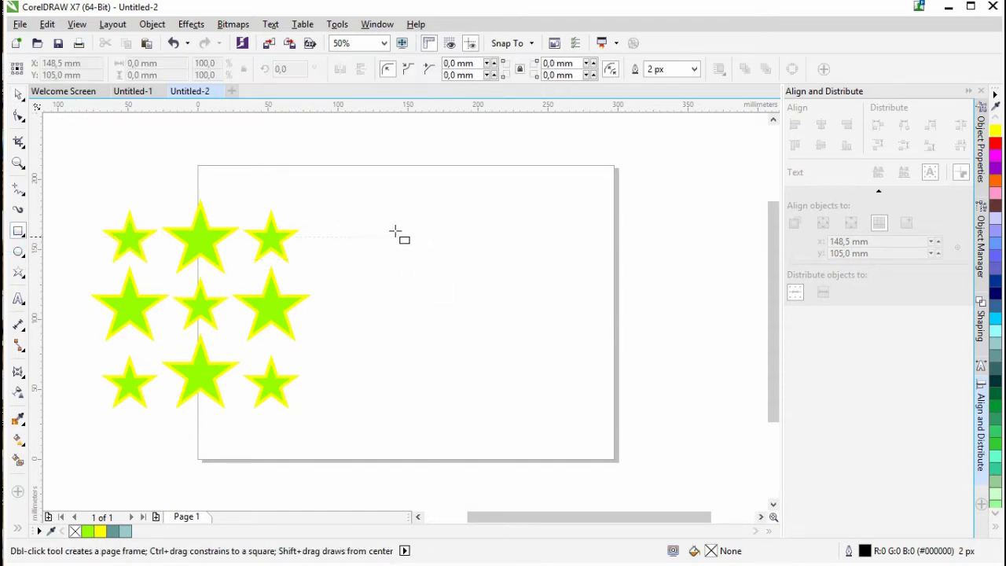
drag(309, 168, 411, 261)
key(ctrl+z)
mouse_move(363, 228)
mouse_down()
mouse_move(525, 383)
mouse_move(587, 429)
mouse_up()
drag(474, 342, 201, 305)
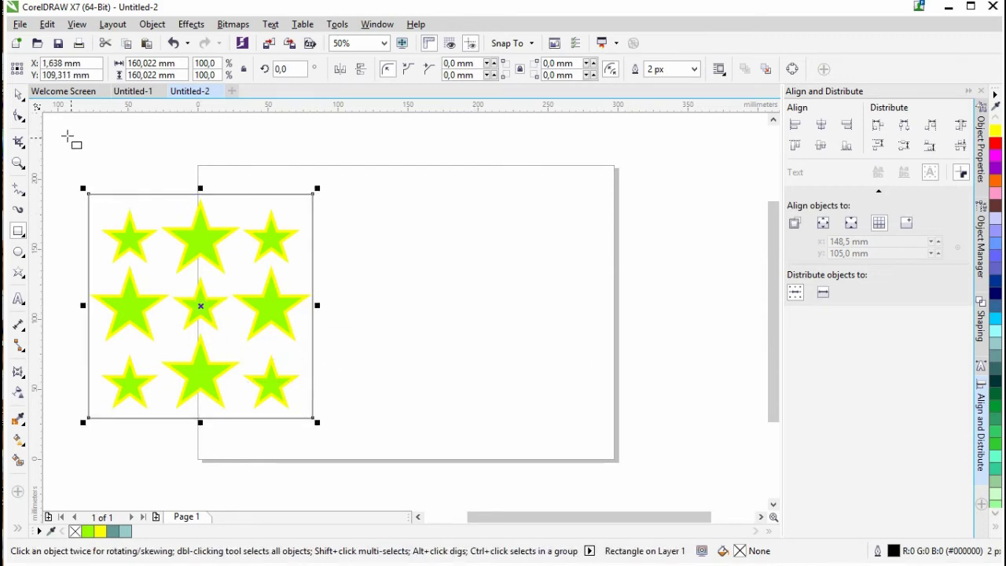
Step: Undo an accidental alignment of stars and square, then move the square off to the right
click(19, 95)
drag(68, 151, 334, 428)
key(c)
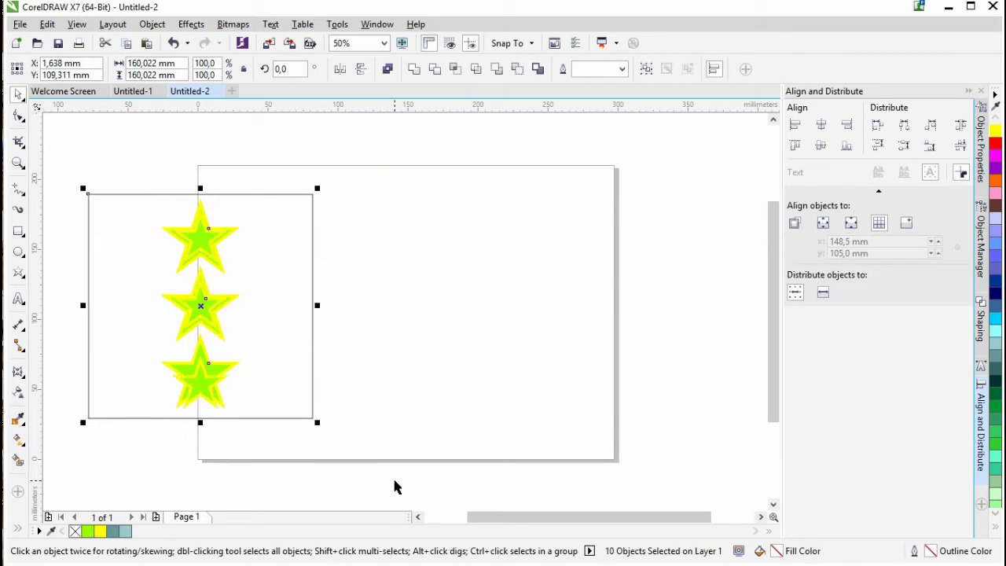
key(e)
key(ctrl+z)
key(ctrl+z)
click(438, 397)
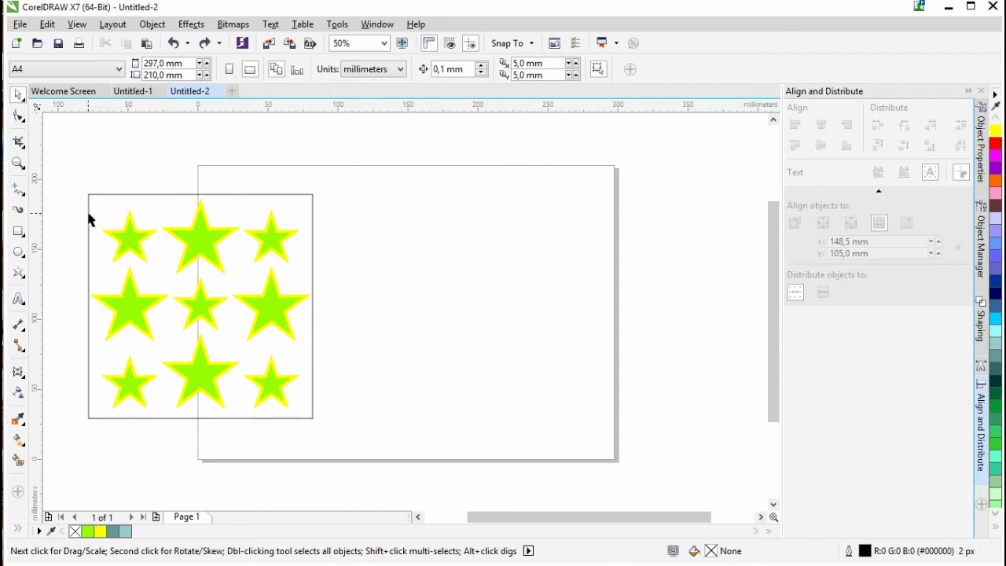
drag(86, 214, 478, 240)
Step: Group the nine stars and place the square back over the group
drag(73, 175, 318, 418)
click(646, 68)
click(584, 353)
drag(597, 342, 200, 309)
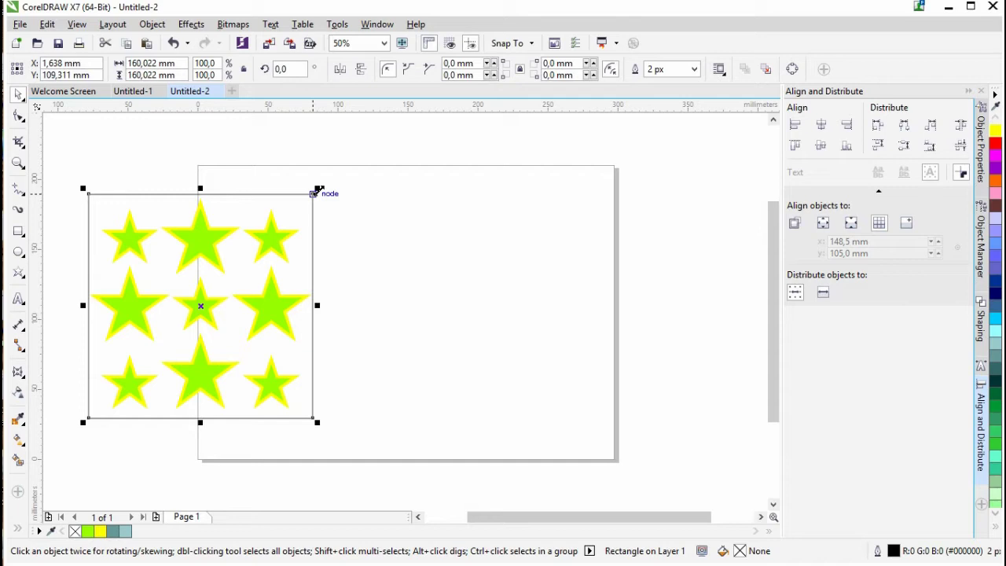
key(ctrl+a)
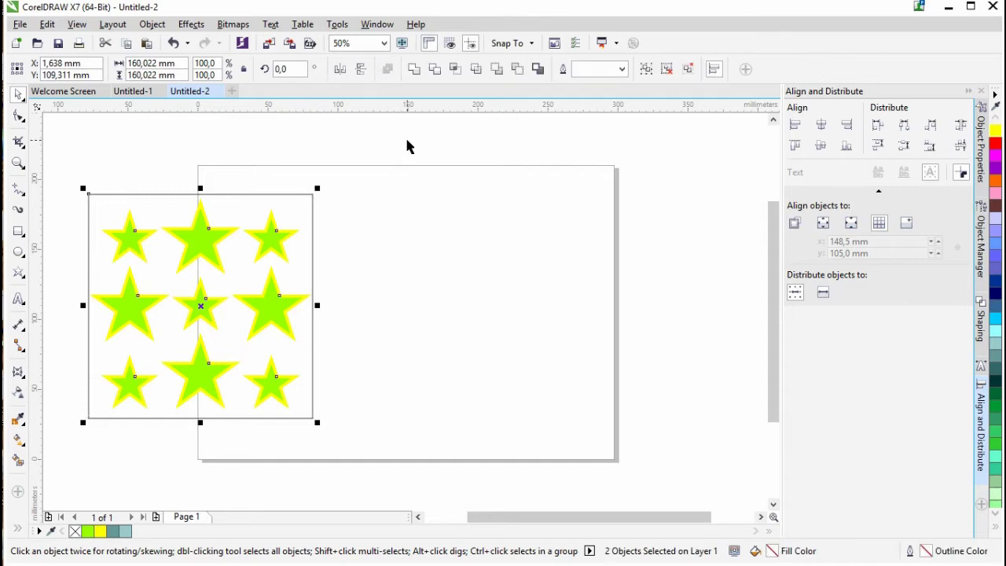
click(373, 265)
click(310, 200)
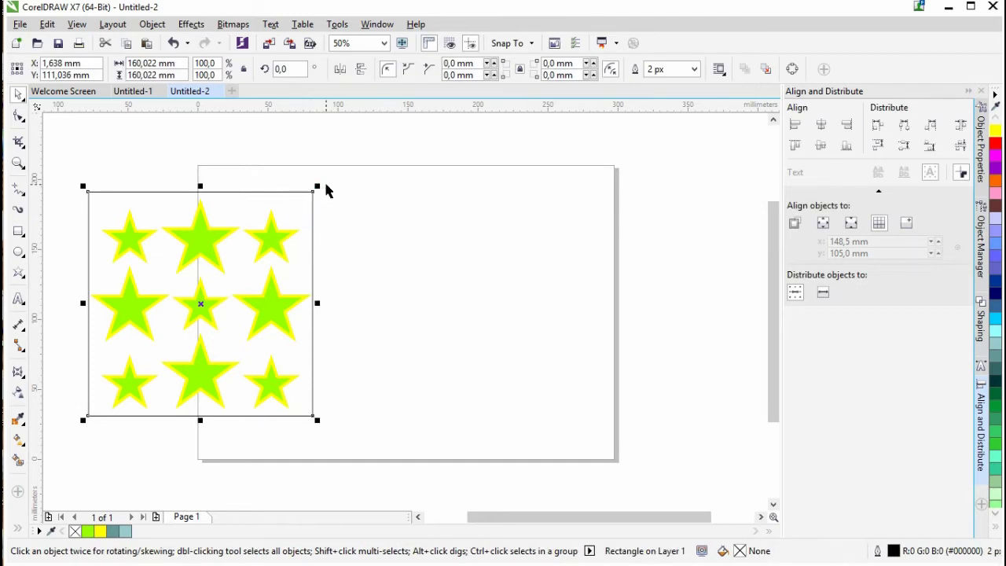
Step: Shrink the square to about 77 %, remove its outline and fill it light teal
drag(319, 185, 306, 212)
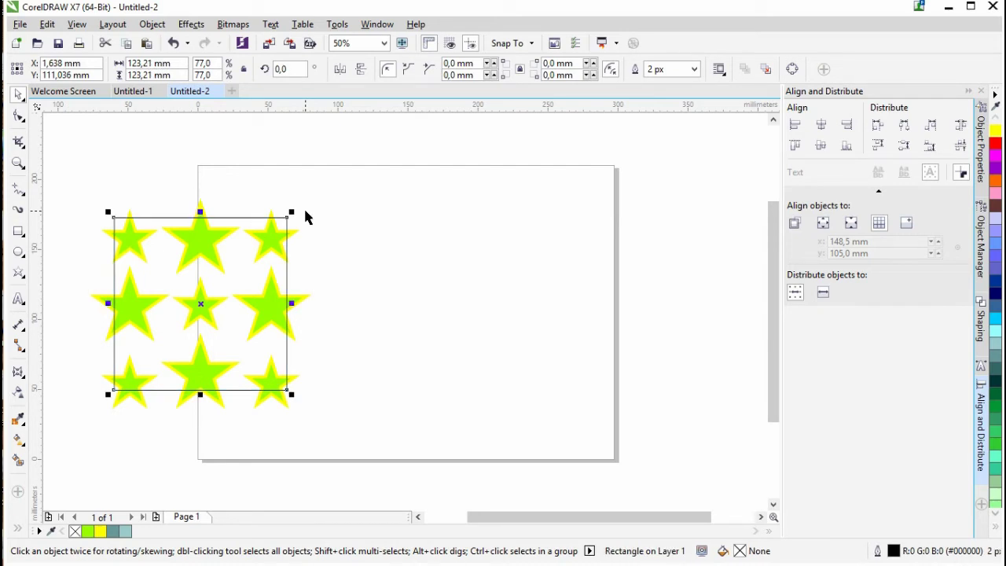
click(694, 70)
click(659, 84)
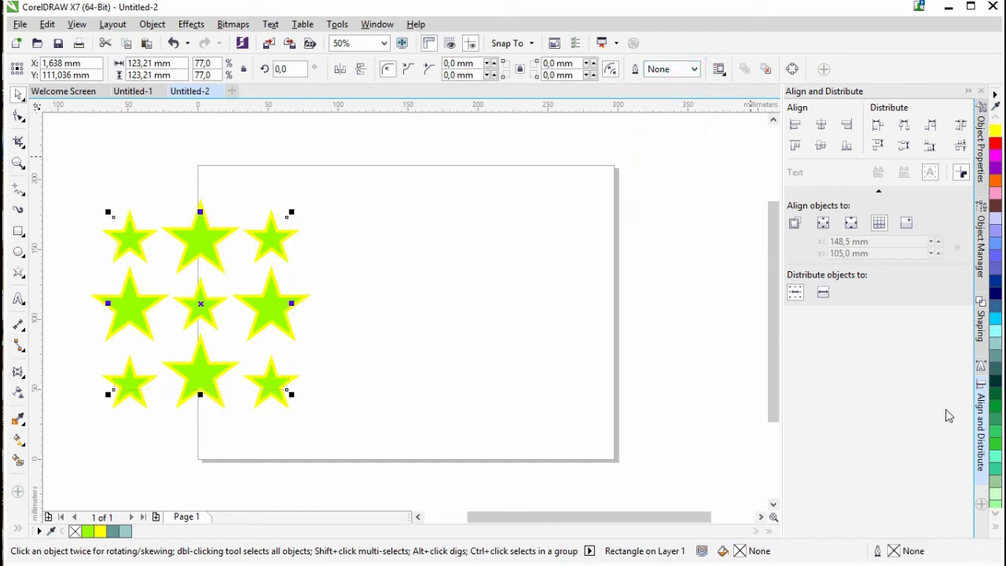
click(996, 346)
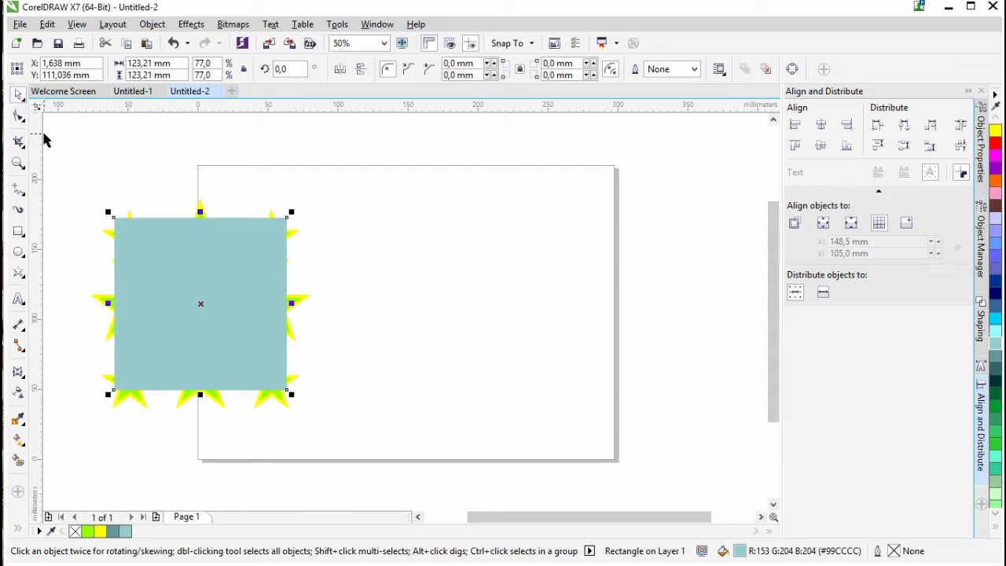
Step: Intersect the star group with the teal square
click(19, 116)
click(18, 93)
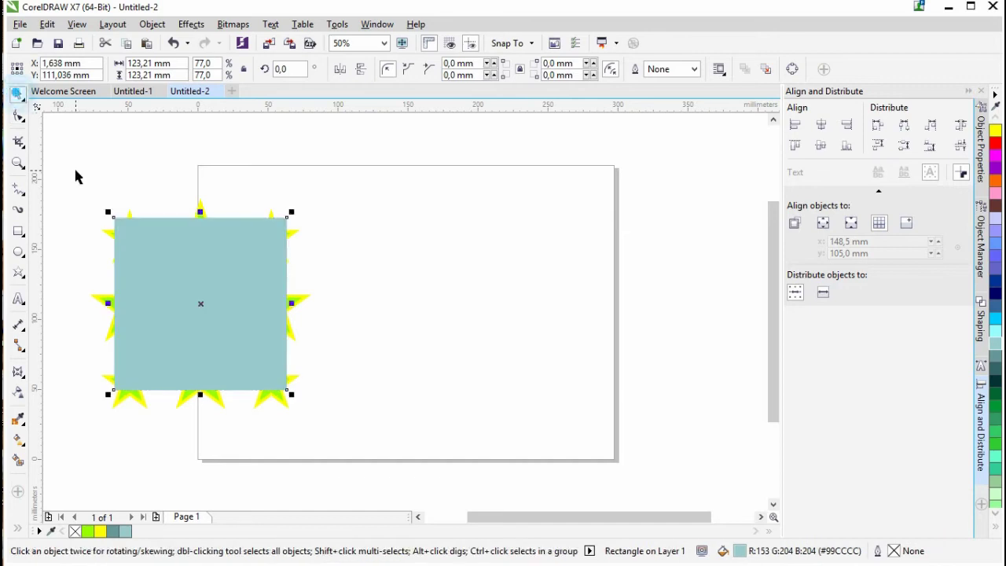
drag(65, 166, 362, 451)
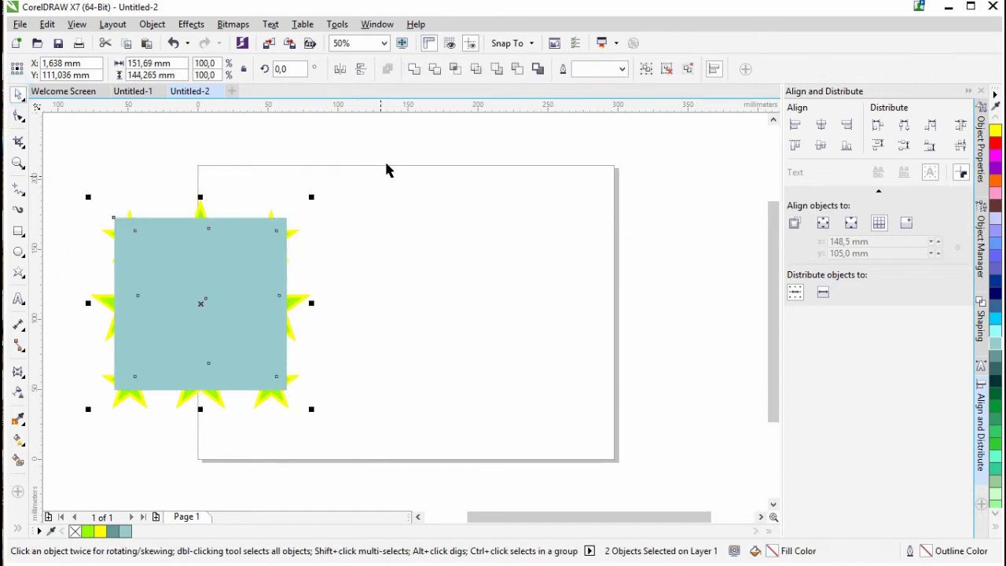
click(454, 71)
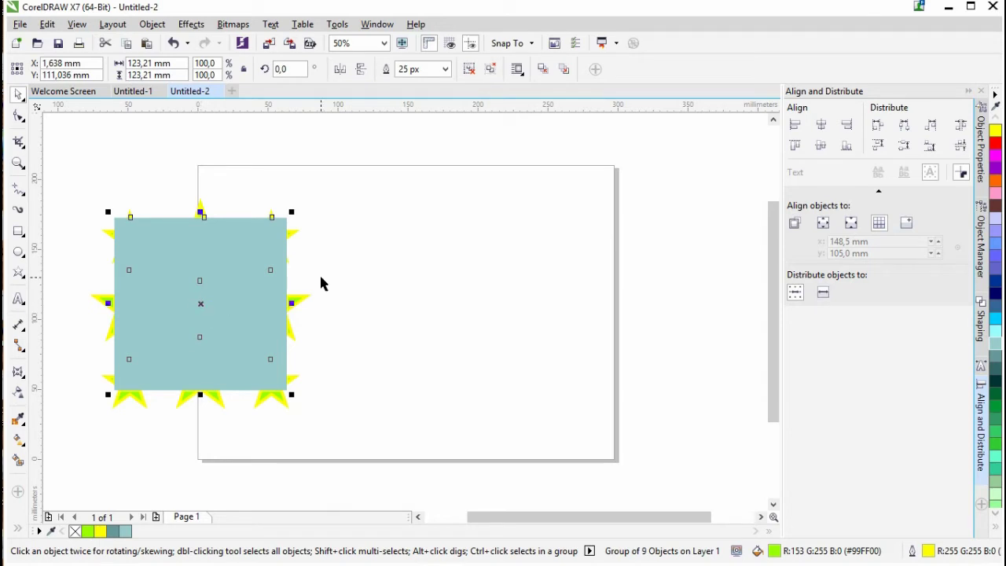
Step: Move the teal square down-right and the second star group to the lower left
ctrl+click(220, 259)
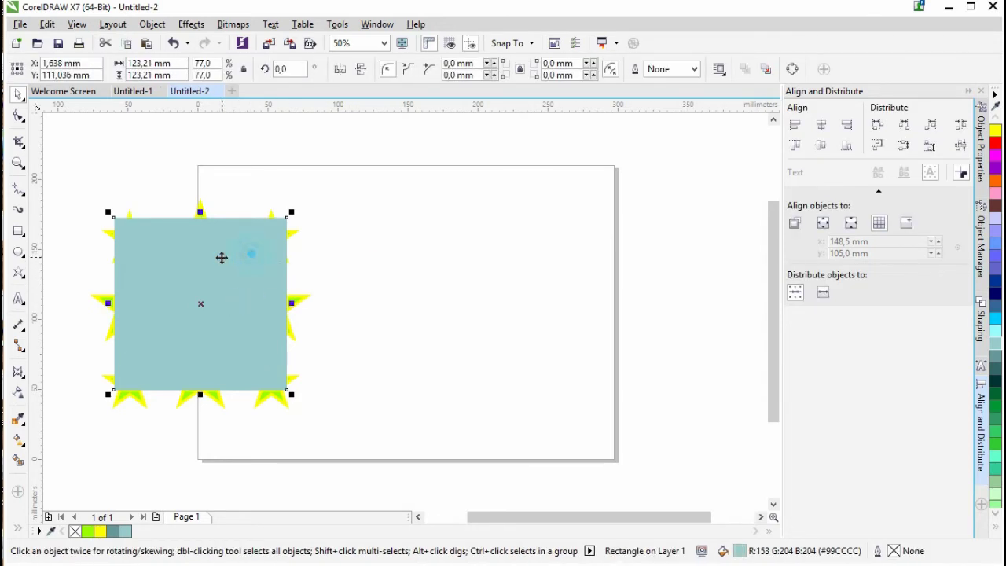
drag(220, 259, 560, 468)
drag(200, 214, 489, 197)
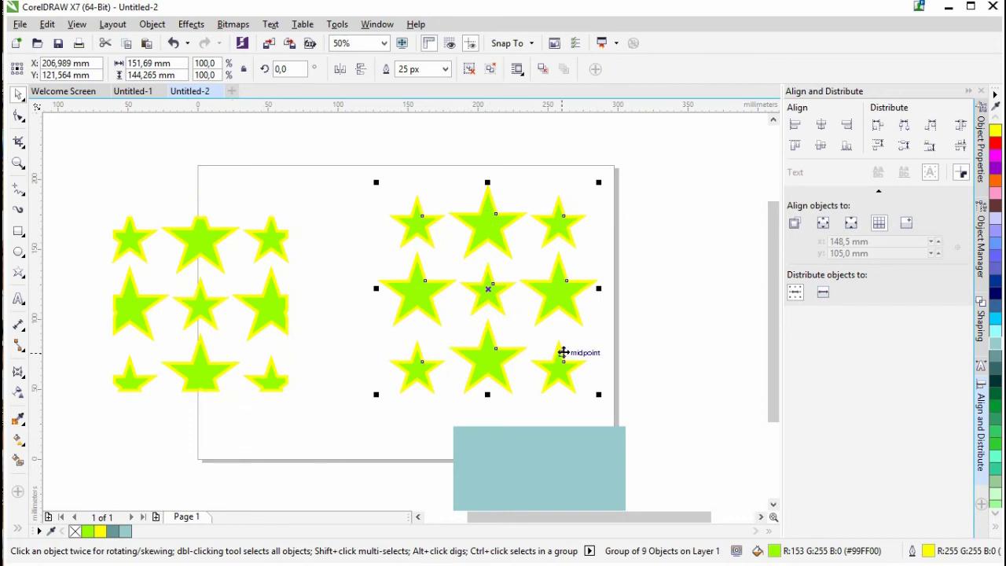
click(505, 462)
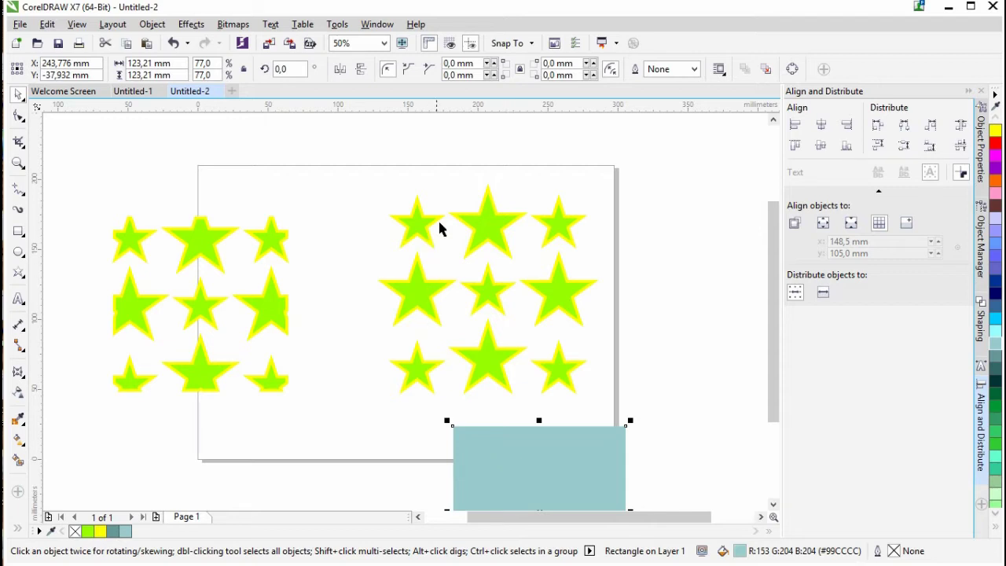
drag(487, 212, 193, 428)
Step: Draw a circle of about 152.65 mm on the right of the page with no outline
click(18, 252)
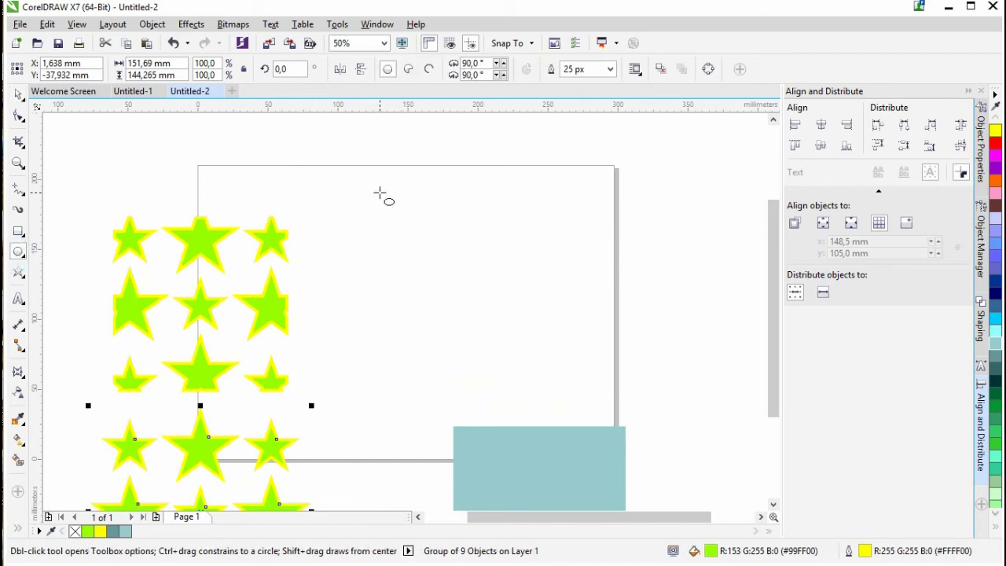
drag(379, 193, 433, 247)
key(ctrl+z)
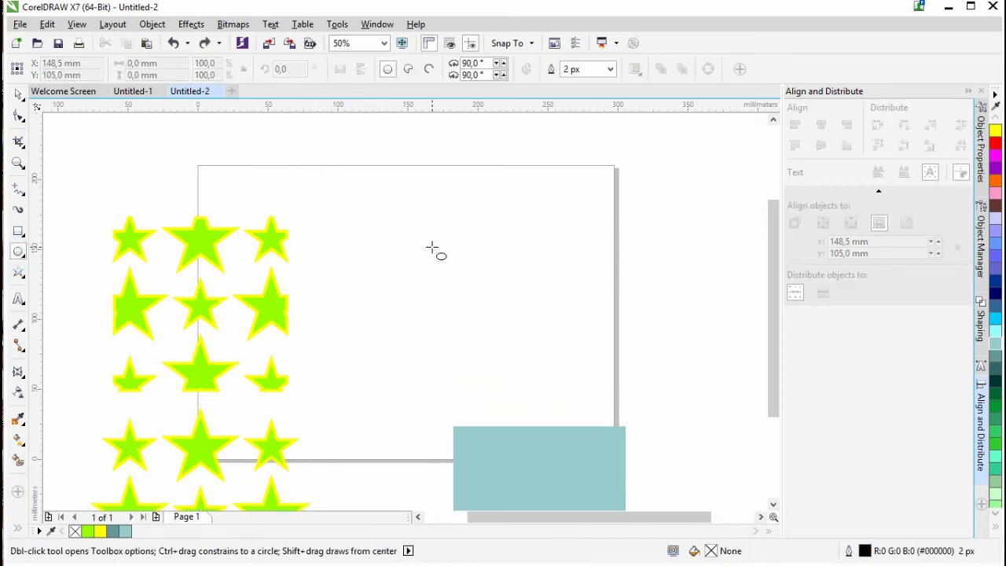
drag(391, 196, 611, 413)
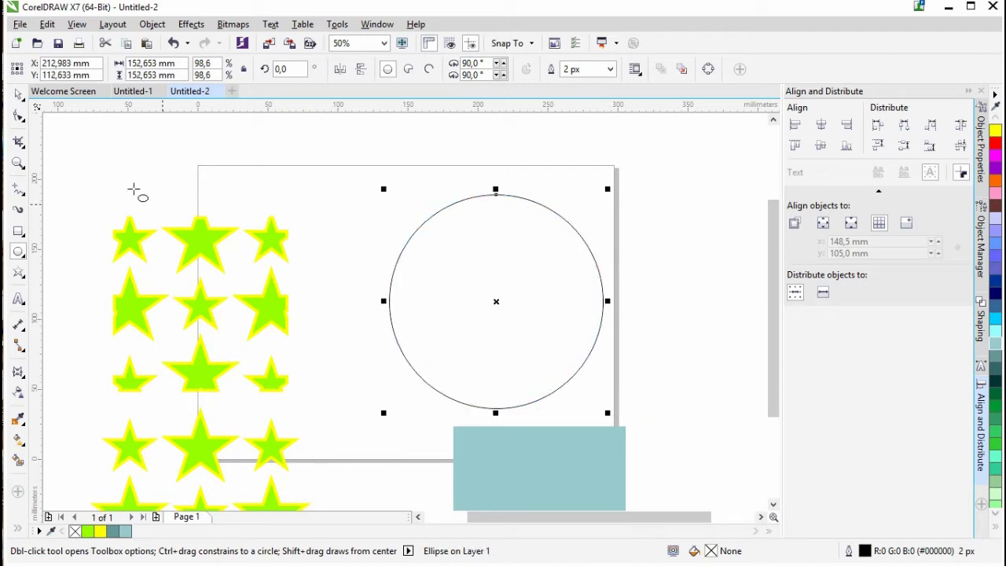
click(18, 93)
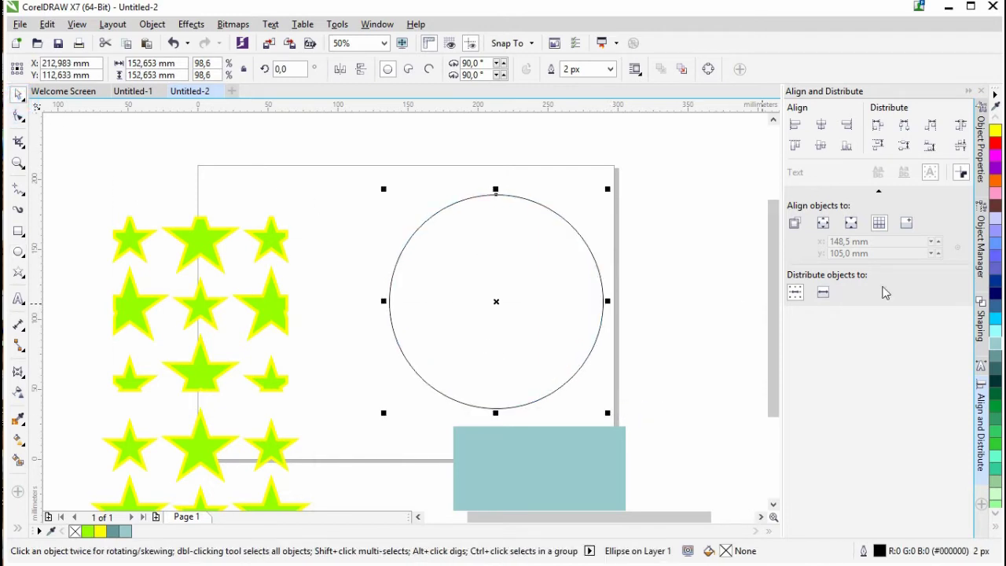
click(610, 69)
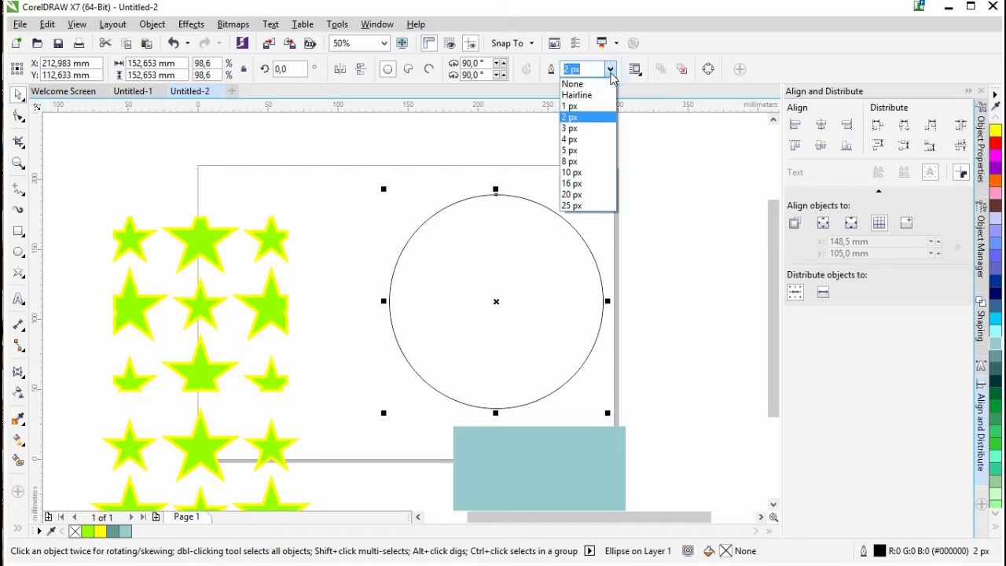
click(581, 81)
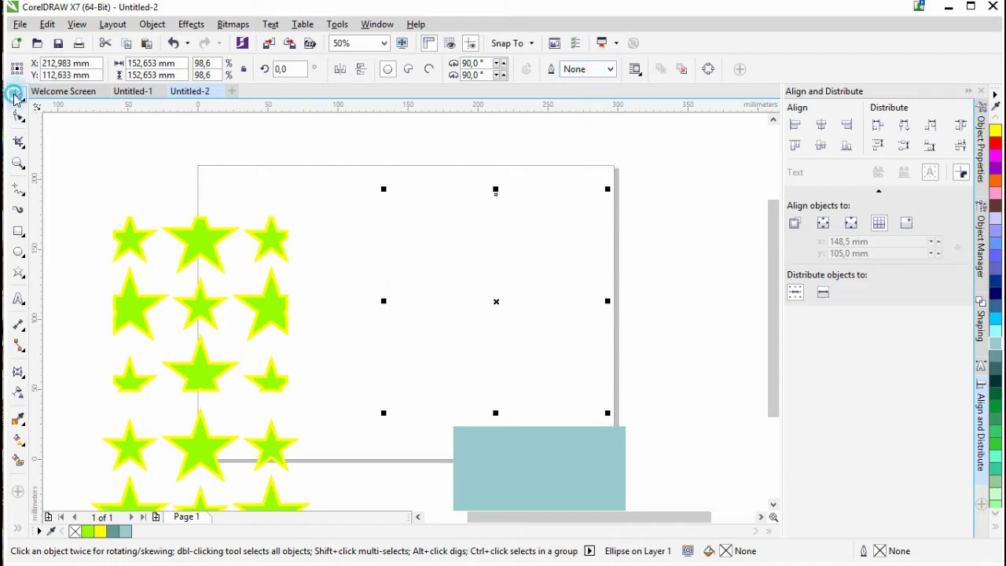
Step: Fill the circle with the rectangle's light teal using the Color Eyedropper
click(567, 476)
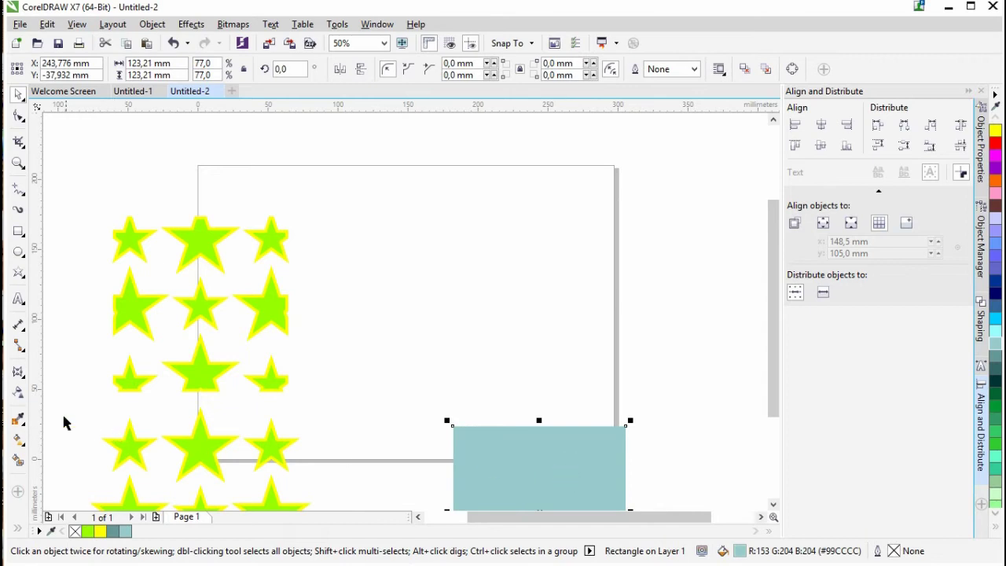
click(19, 421)
click(532, 456)
click(493, 333)
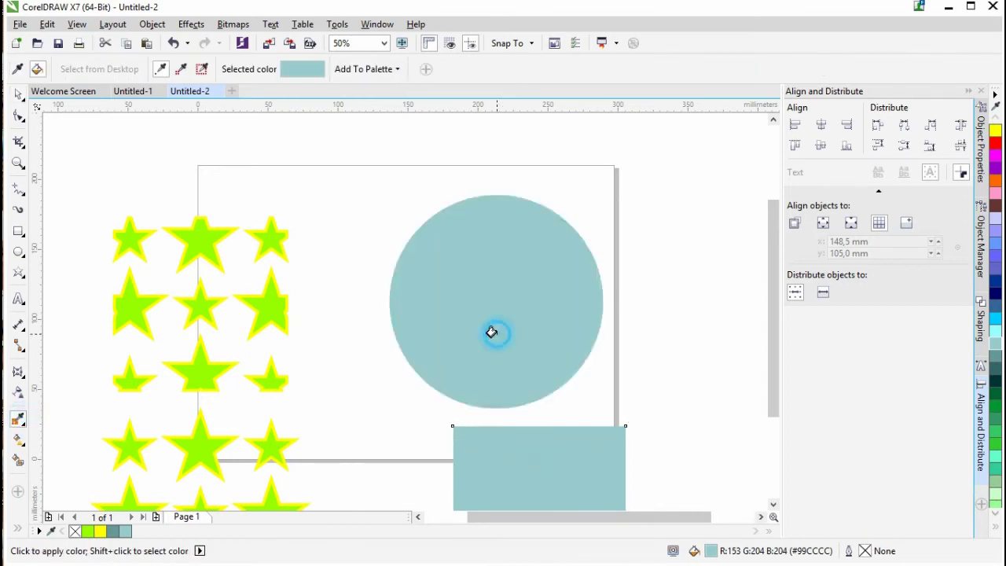
click(18, 94)
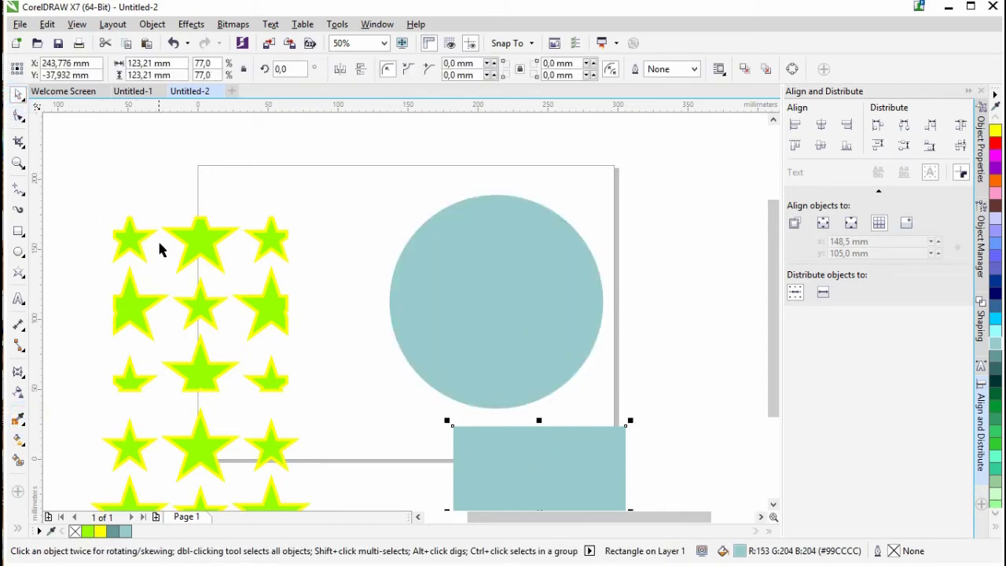
click(193, 253)
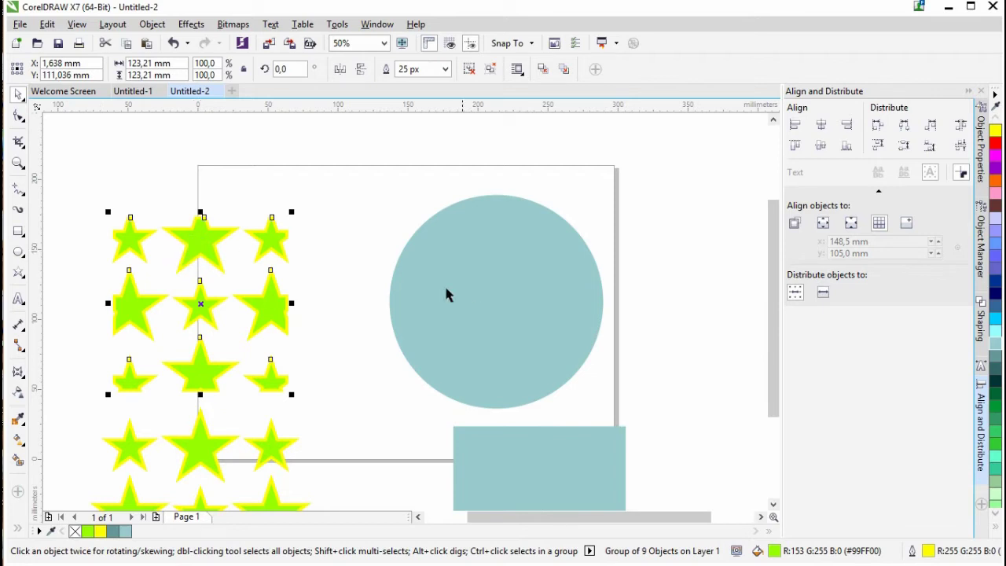
click(518, 325)
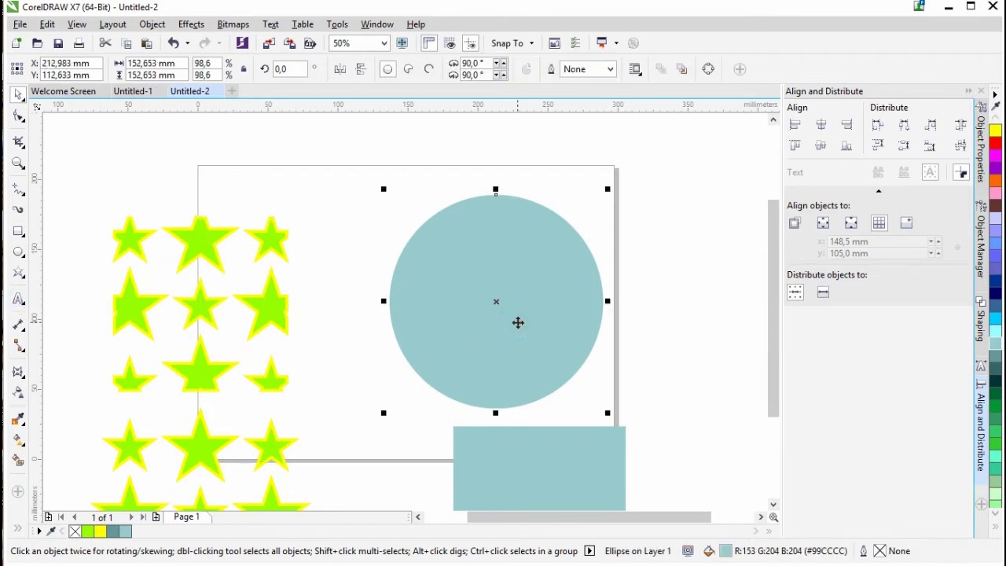
Step: Add horizontal and vertical guidelines crossing at the circle's centre
drag(511, 105, 496, 315)
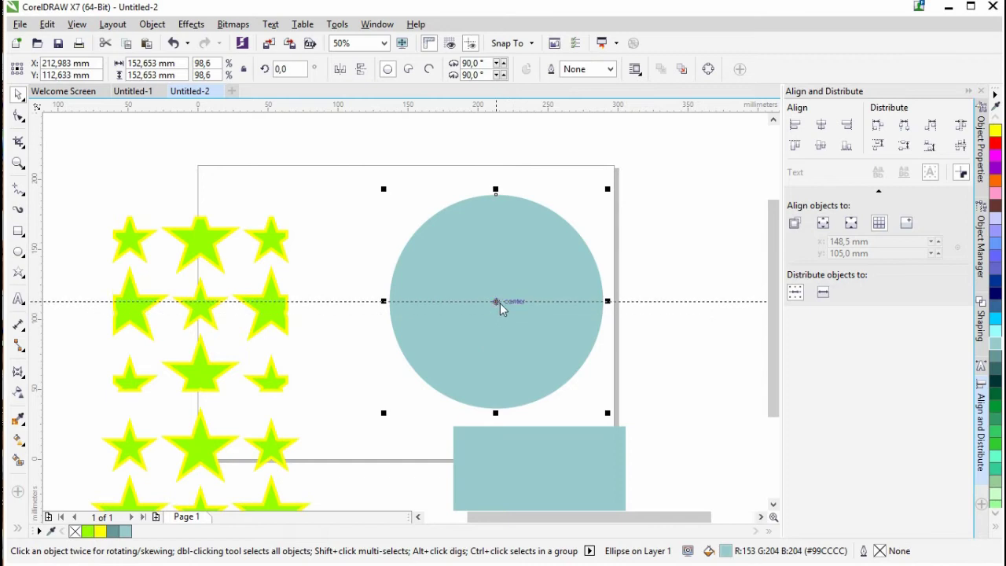
click(500, 302)
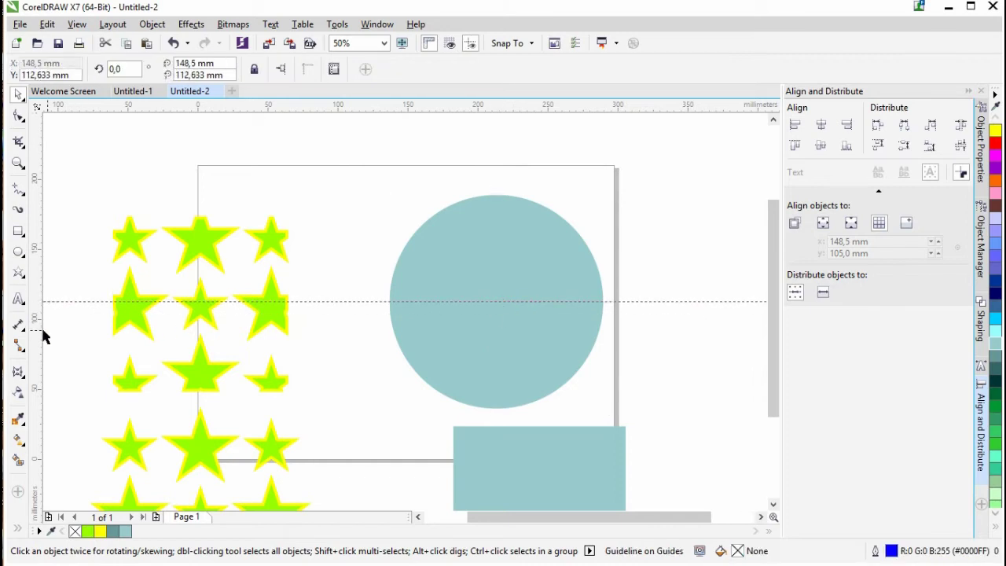
drag(41, 333, 487, 296)
key(Delete)
click(476, 274)
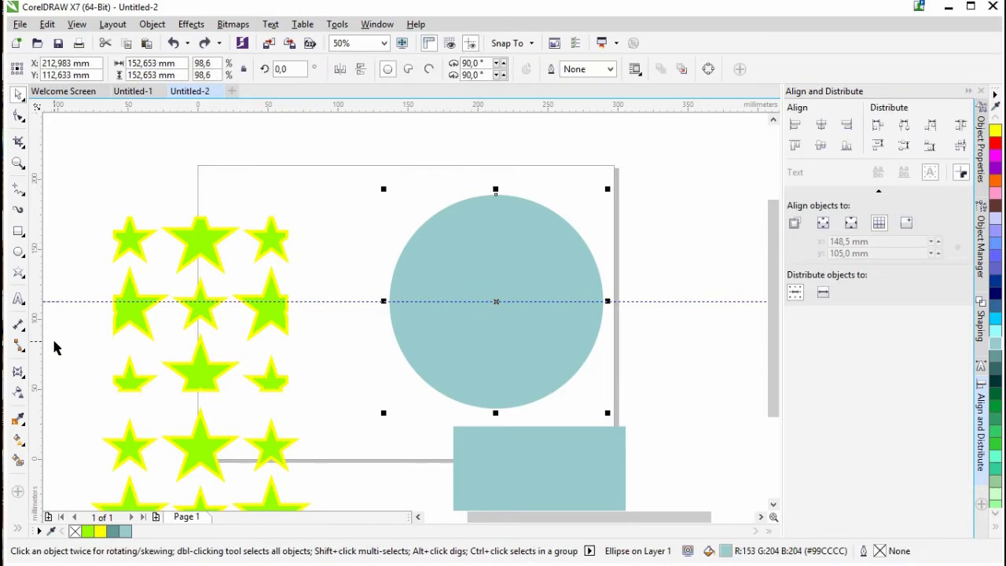
drag(40, 339, 499, 302)
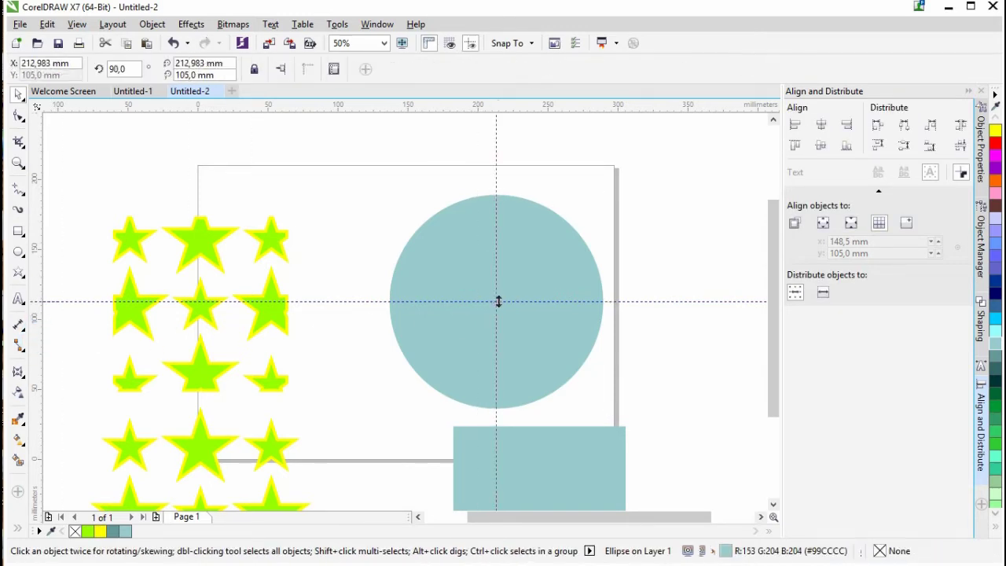
click(201, 312)
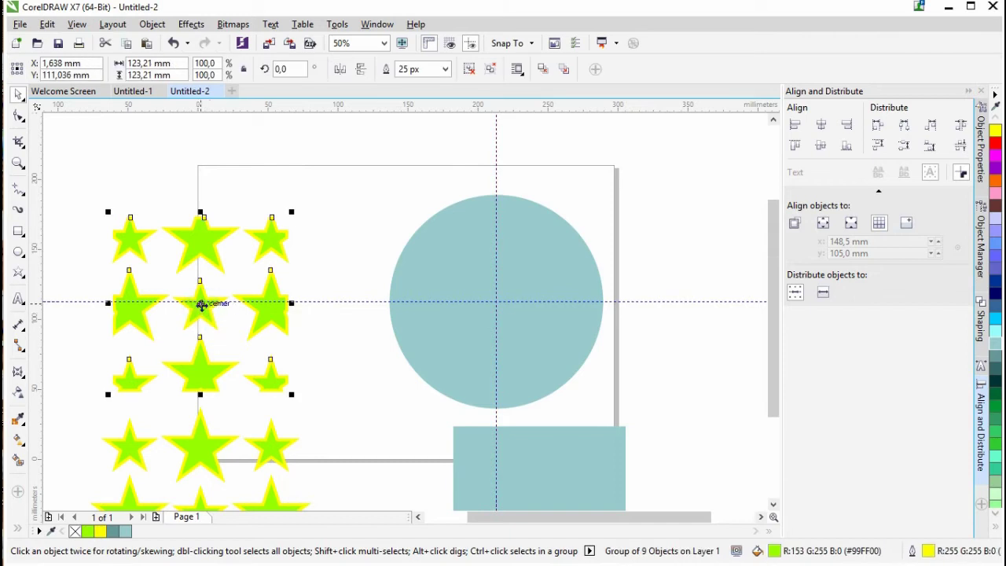
Step: Centre the star group on the guidelines' crossing, then select the circle to reorder it
drag(201, 305, 496, 302)
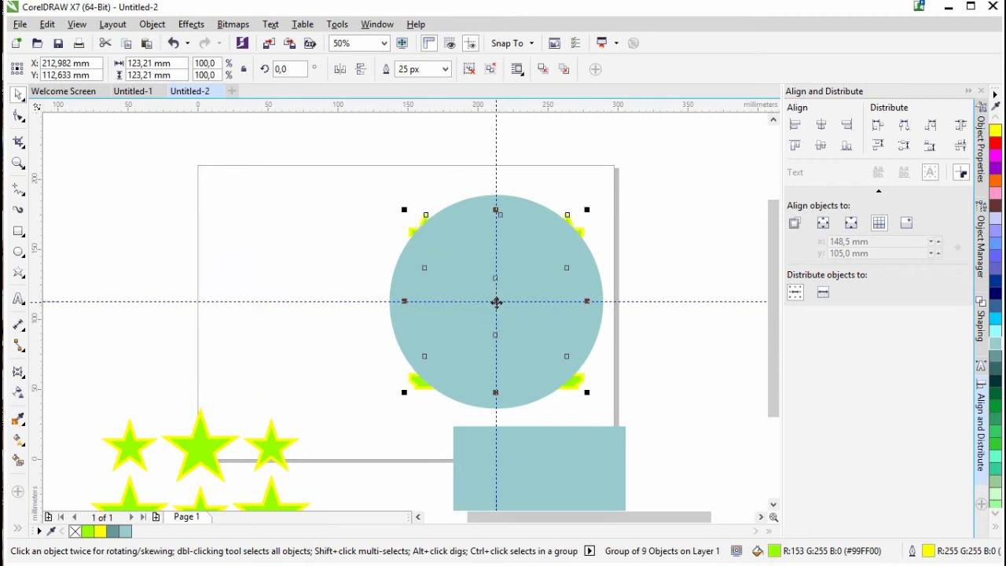
click(229, 247)
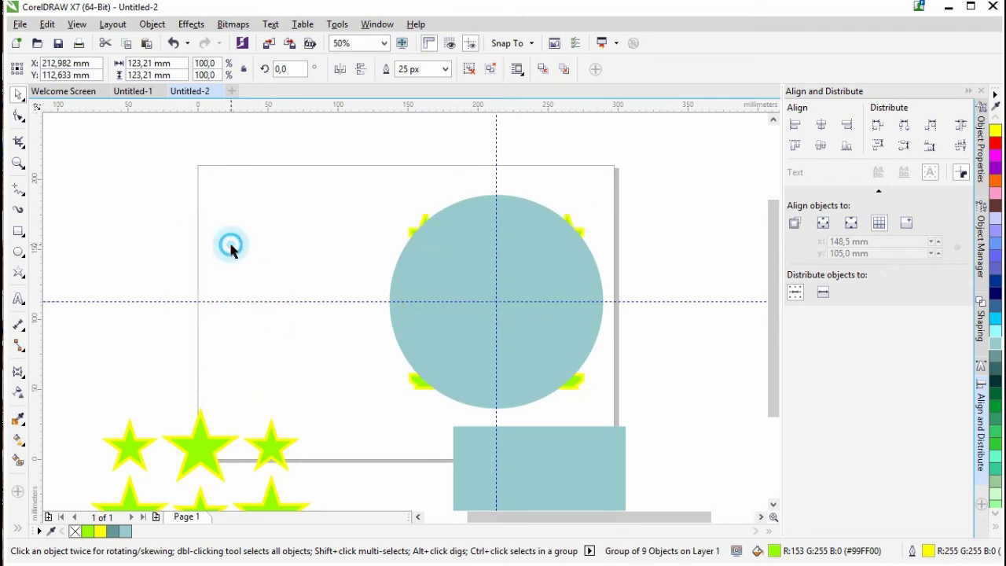
click(454, 203)
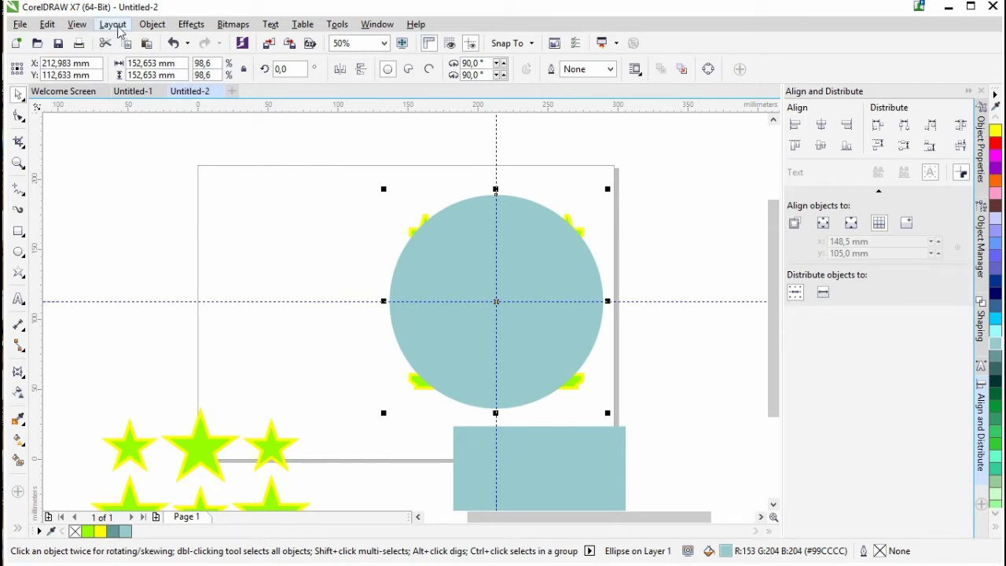
click(152, 25)
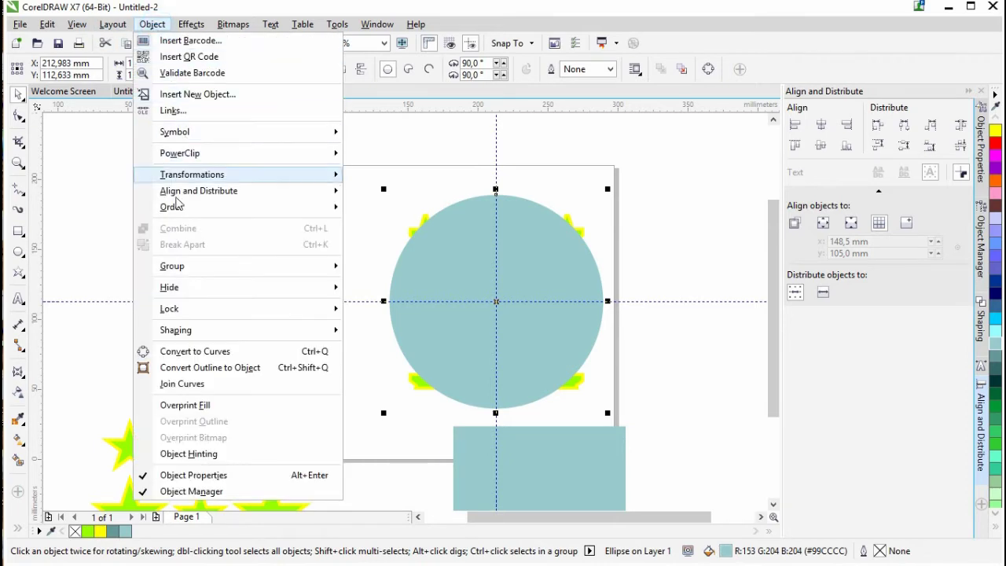
mouse_move(175, 212)
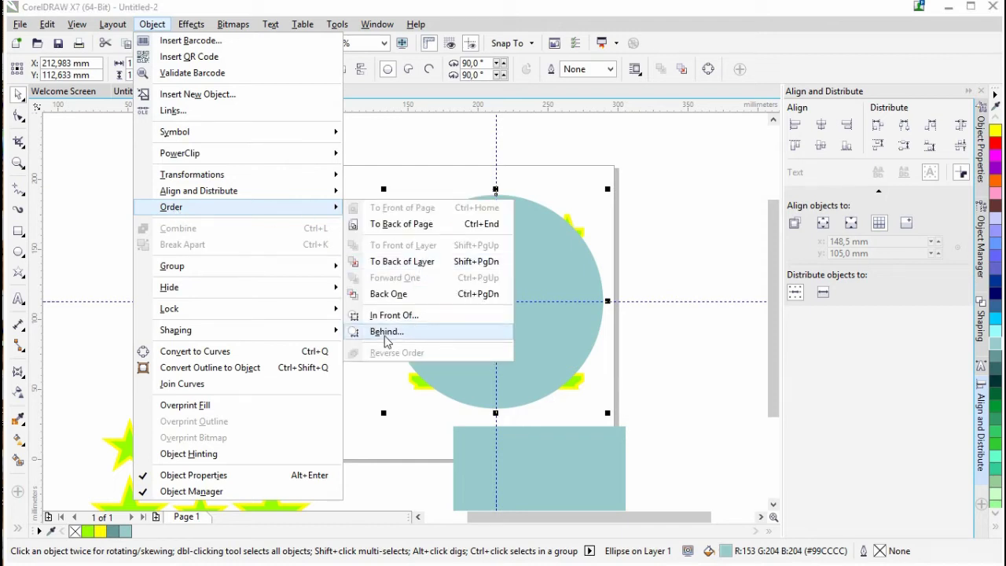
Step: Send the teal circle behind the stars and select the star group
click(396, 222)
click(274, 197)
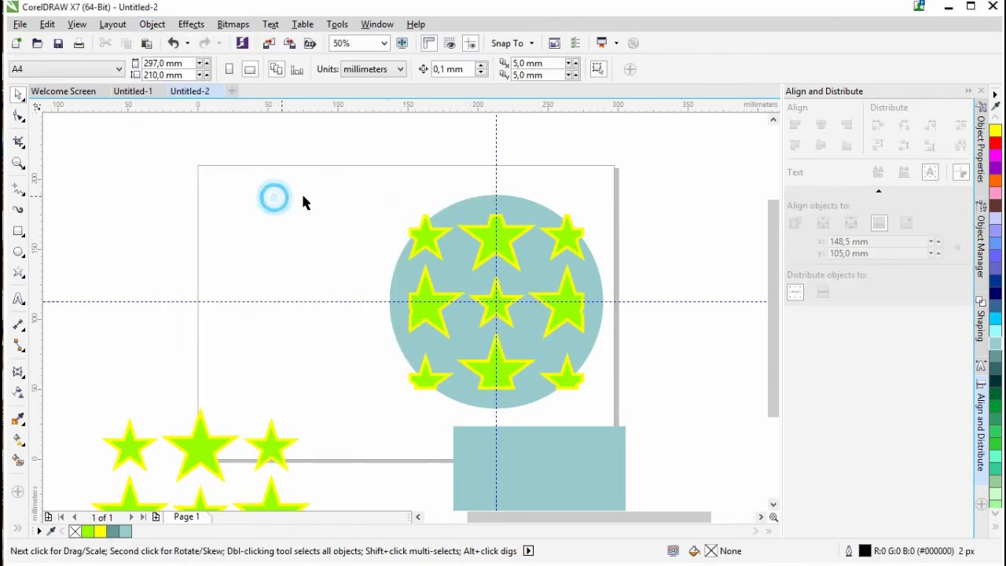
click(429, 231)
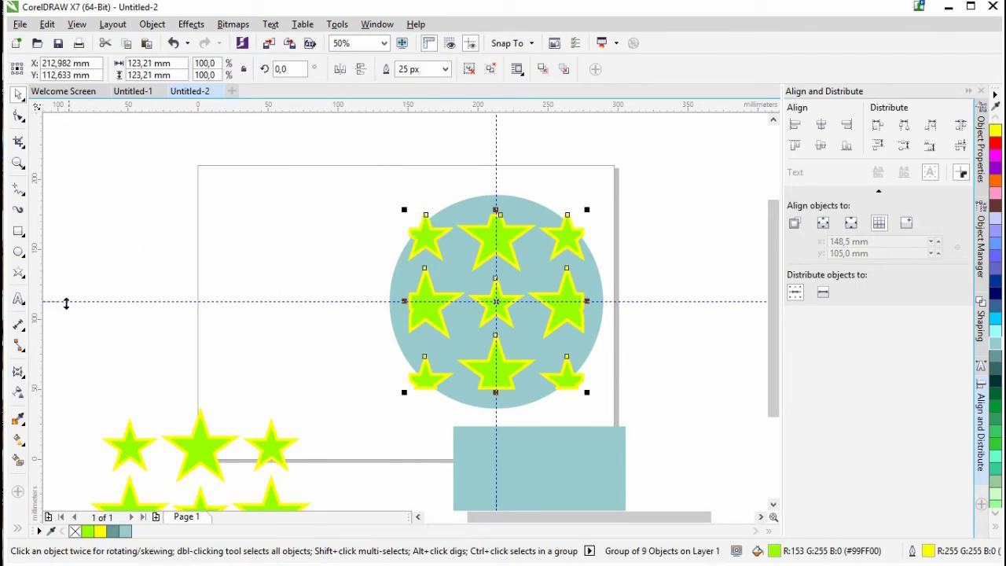
Step: Warp the stars with the Circular envelope preset and enlarge them to about 124.8 %
click(17, 379)
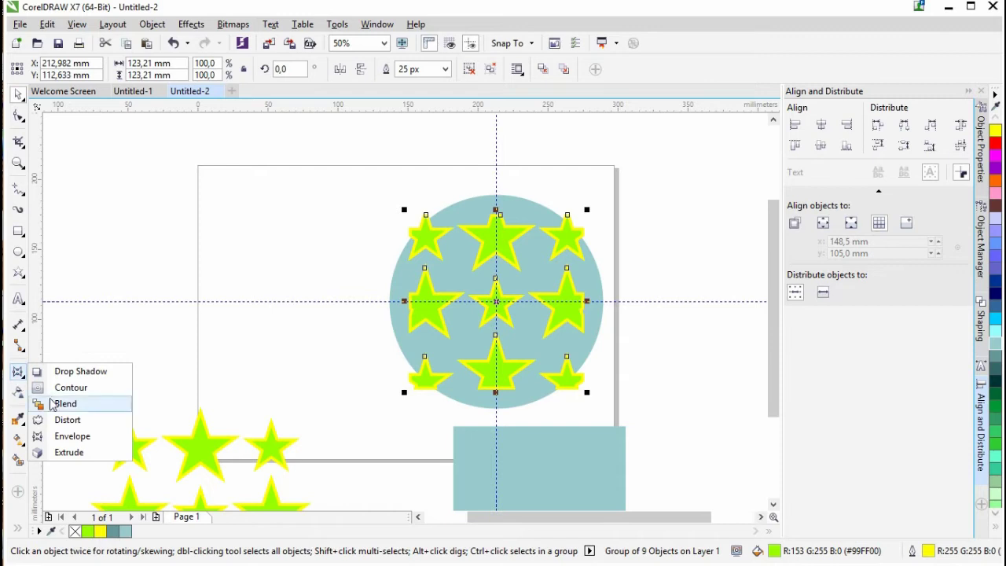
click(67, 436)
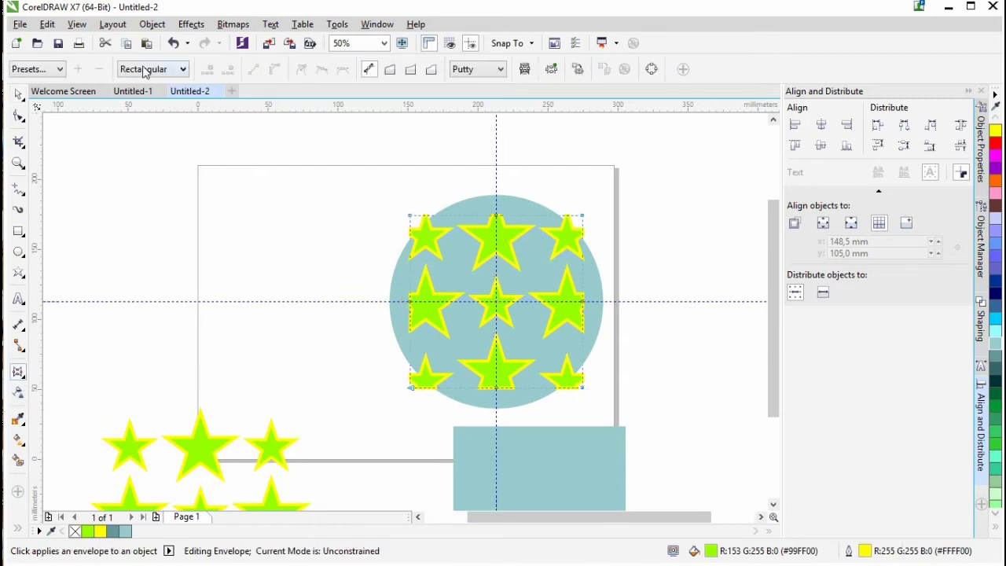
click(55, 73)
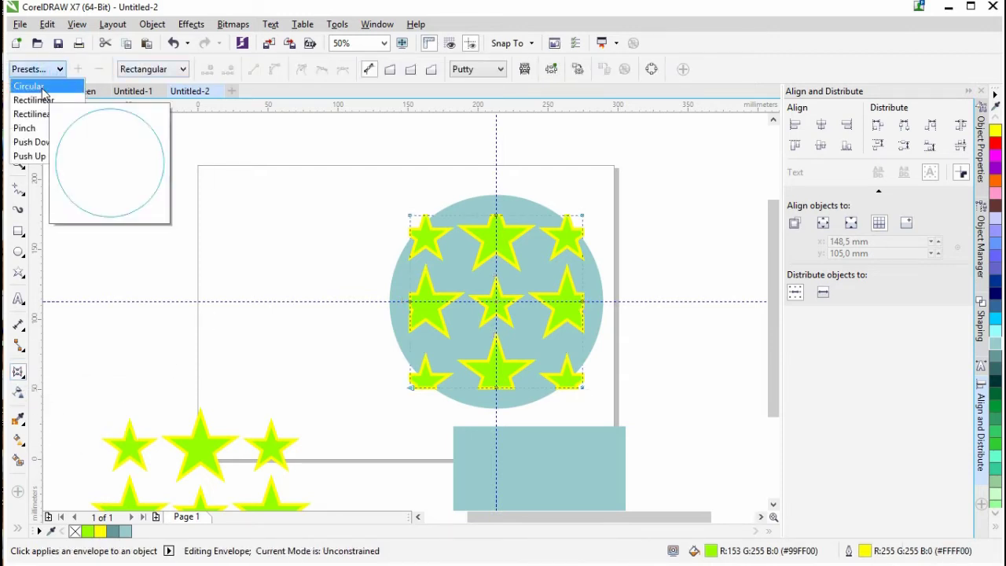
click(42, 88)
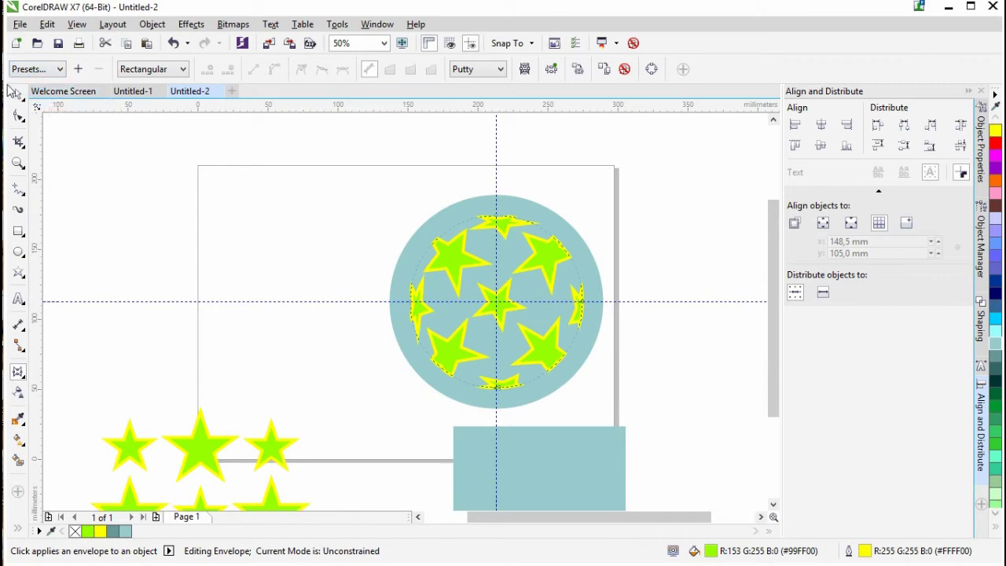
click(18, 95)
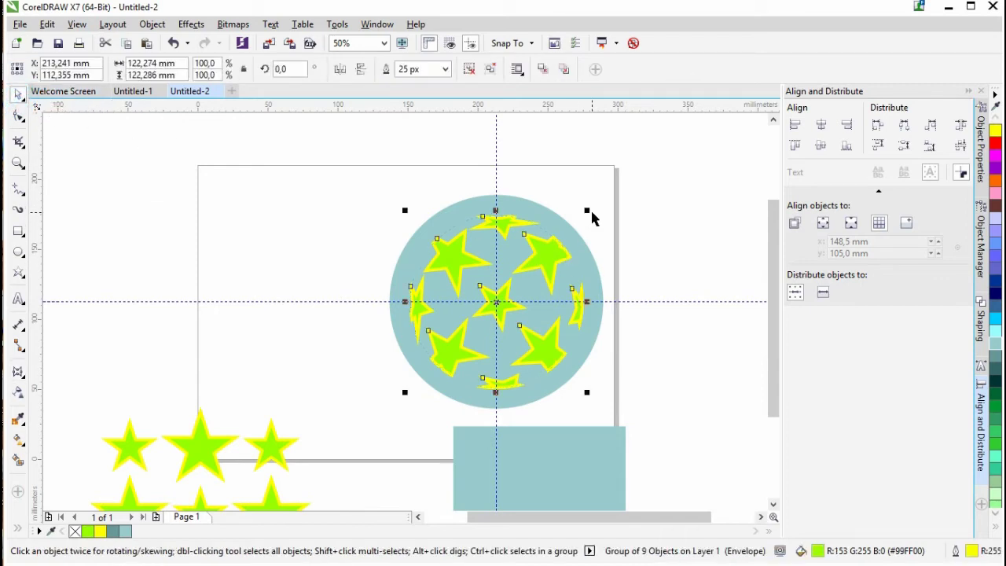
drag(588, 208, 614, 192)
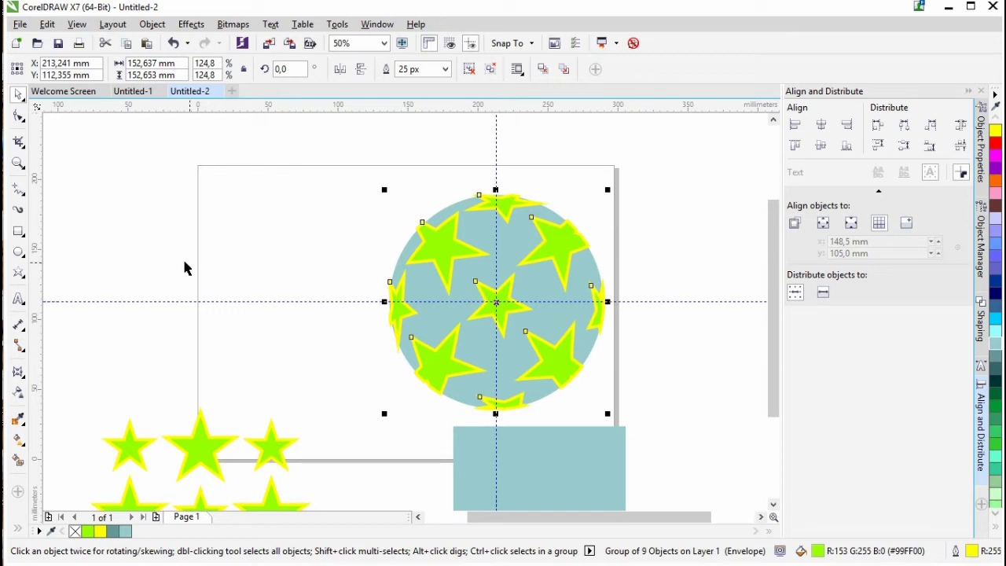
Step: PowerClip the warped star group inside the teal circle, then deselect it
right_click(442, 265)
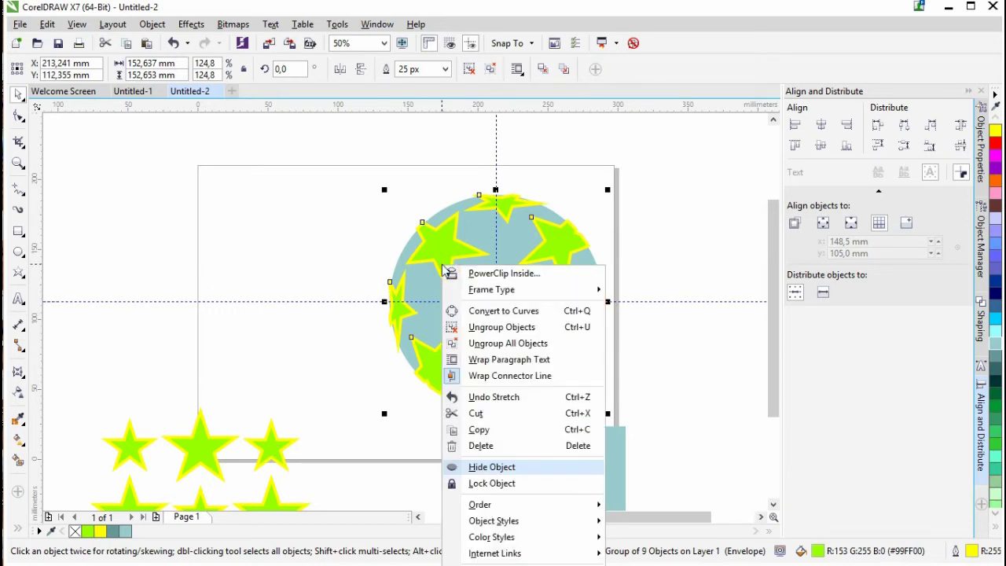
click(460, 275)
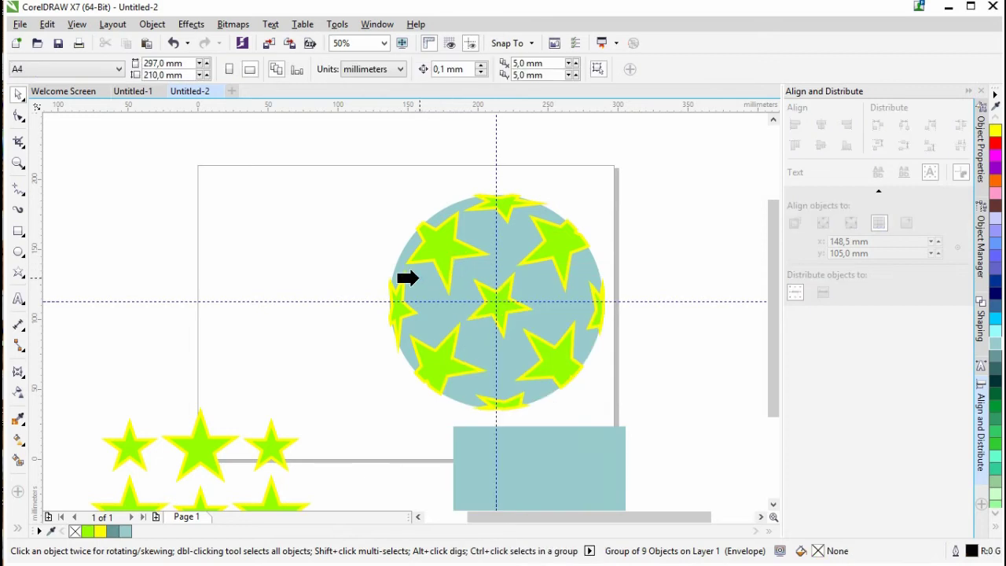
click(429, 290)
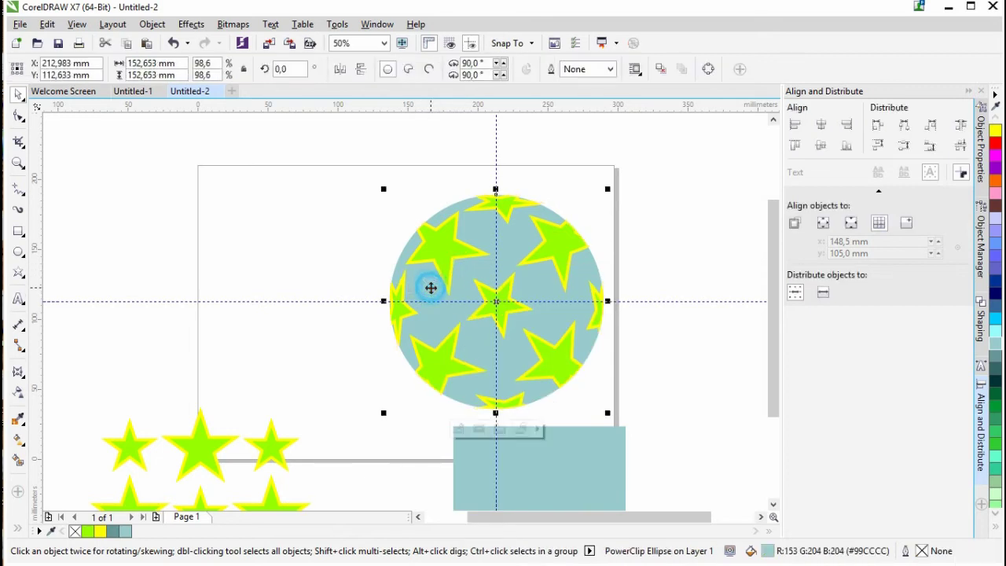
click(654, 291)
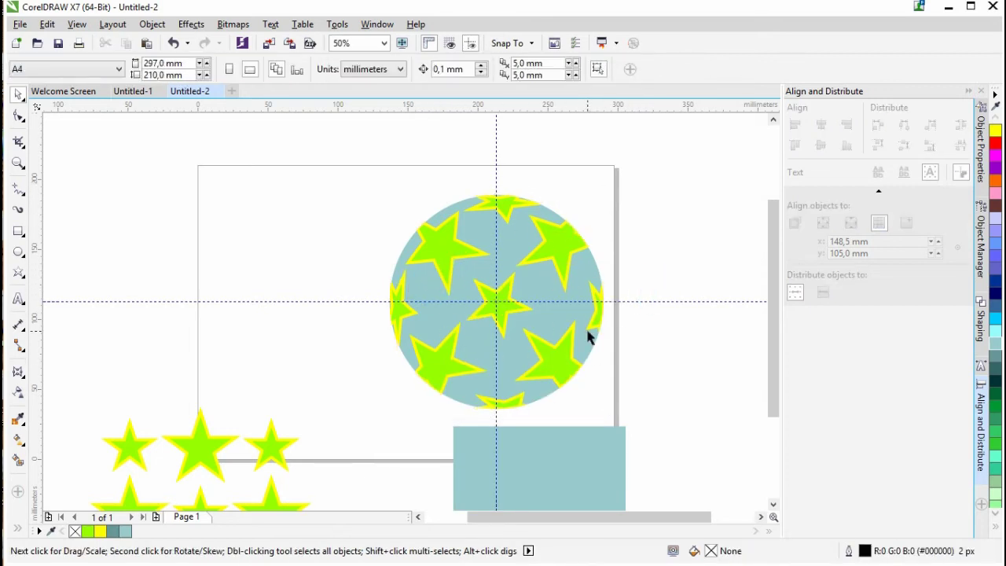
click(643, 300)
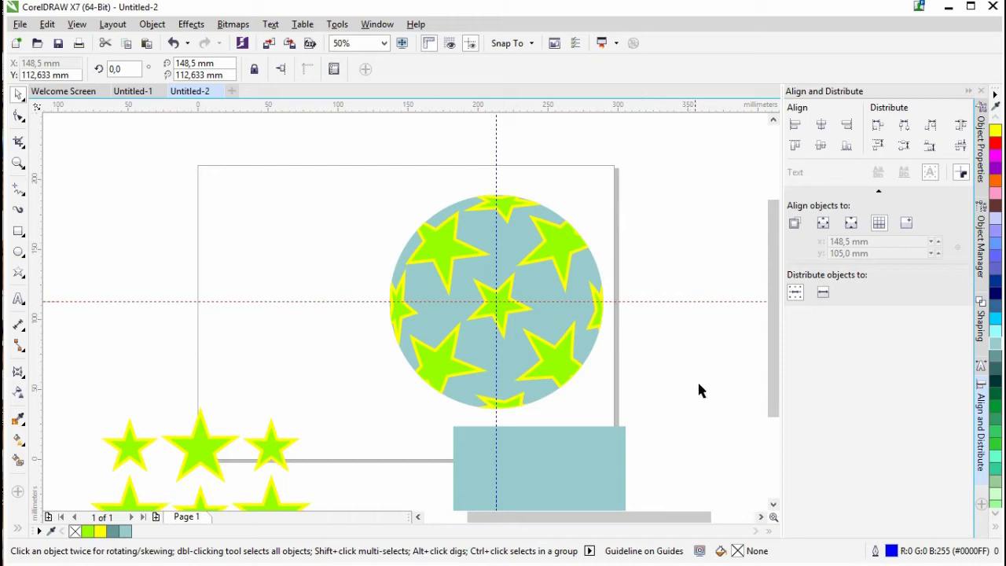
Step: Place a copy of the star ball to the left and delete the stars inside it
click(591, 272)
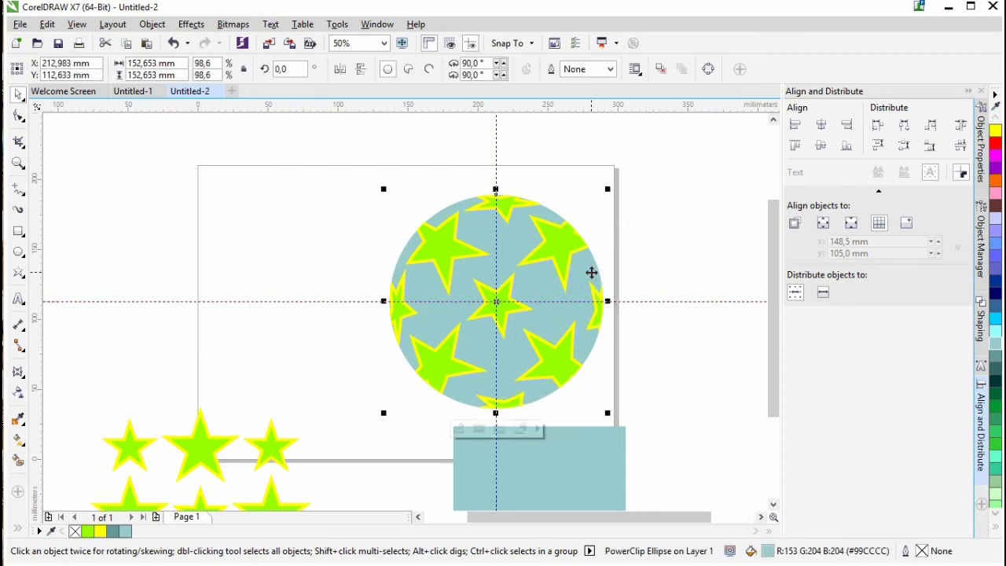
drag(591, 272, 296, 264)
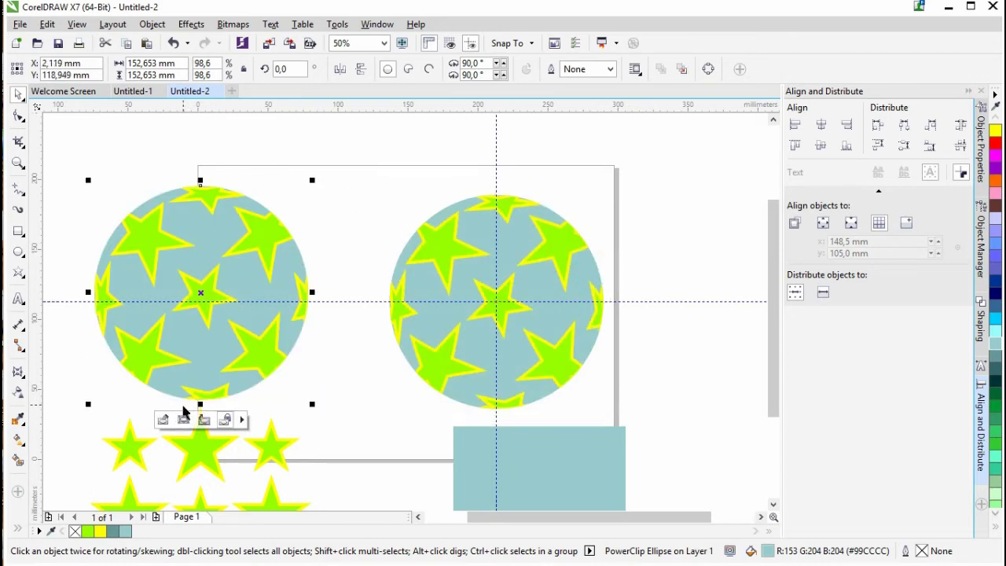
click(162, 418)
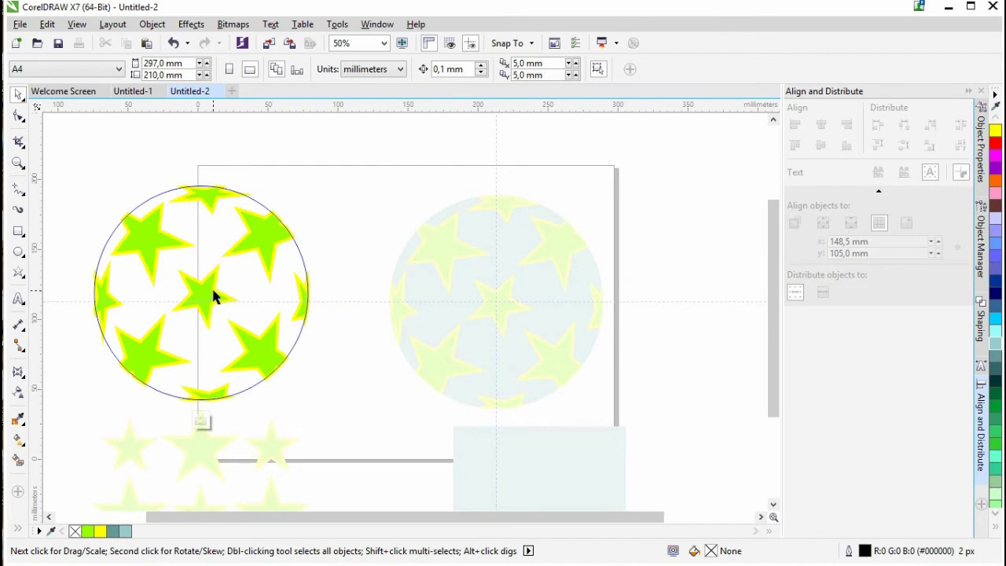
click(214, 294)
key(Delete)
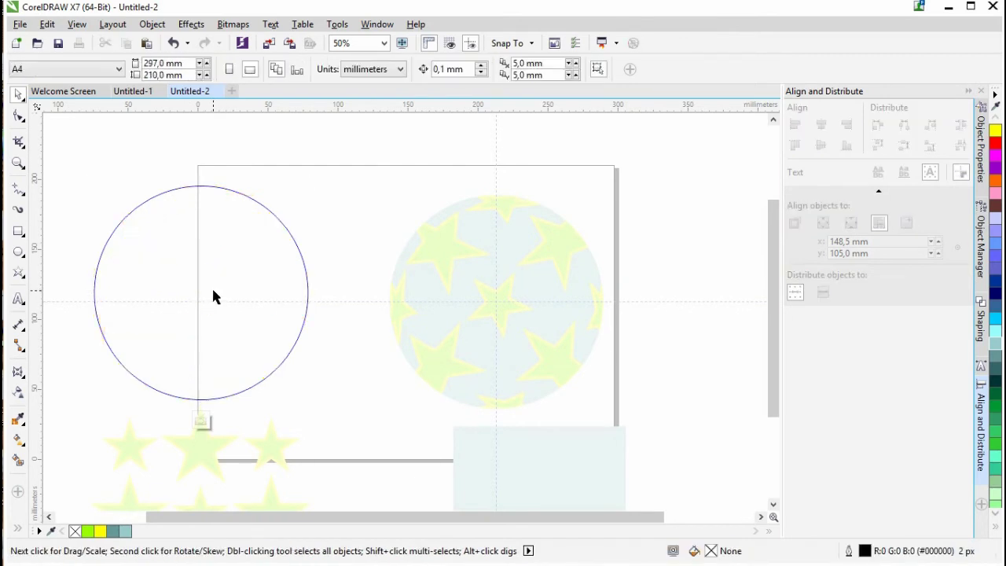
click(201, 421)
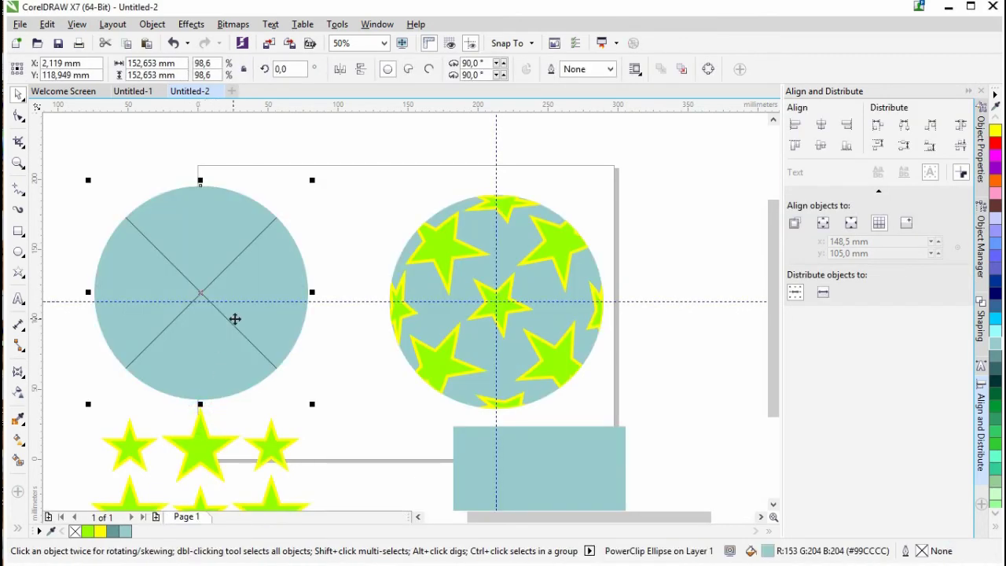
Step: Set the empty frame's Frame Type to None and centre the plain circle over the star ball
right_click(234, 261)
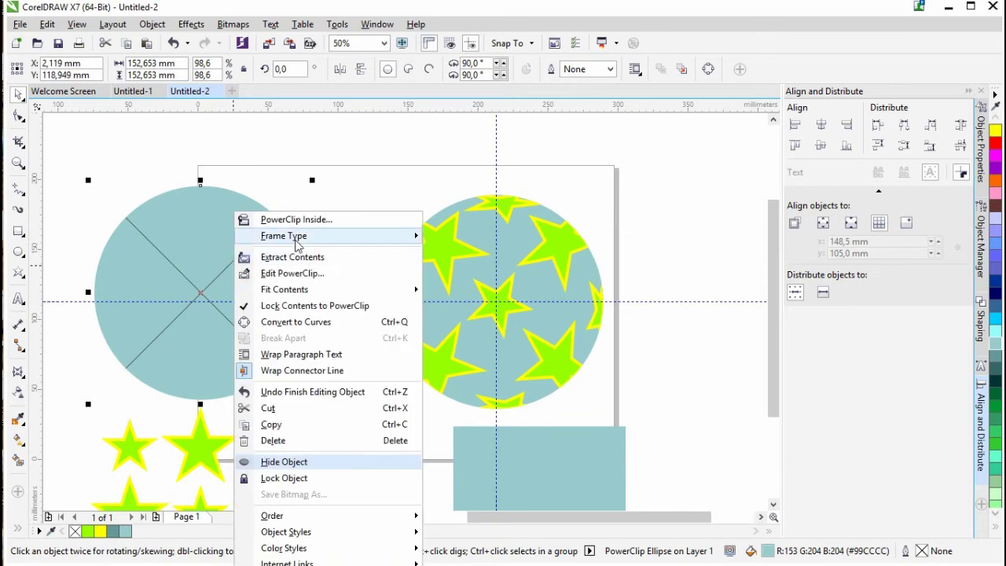
mouse_move(298, 244)
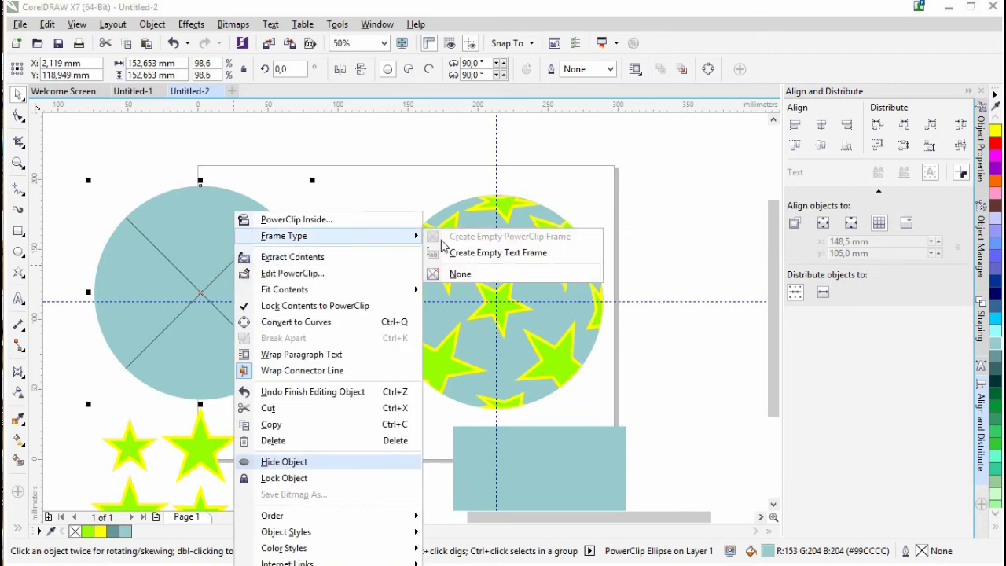
click(485, 278)
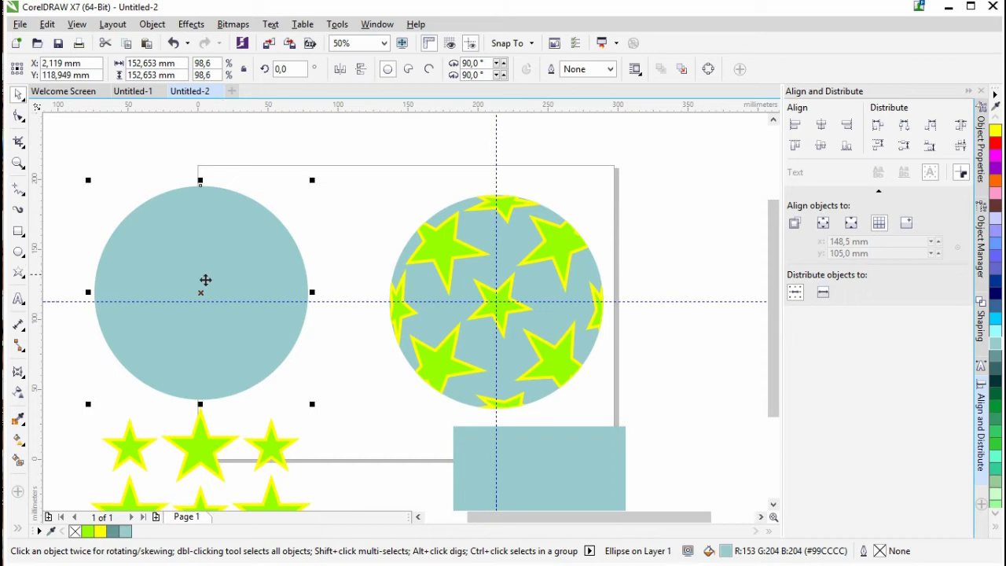
drag(201, 294, 497, 300)
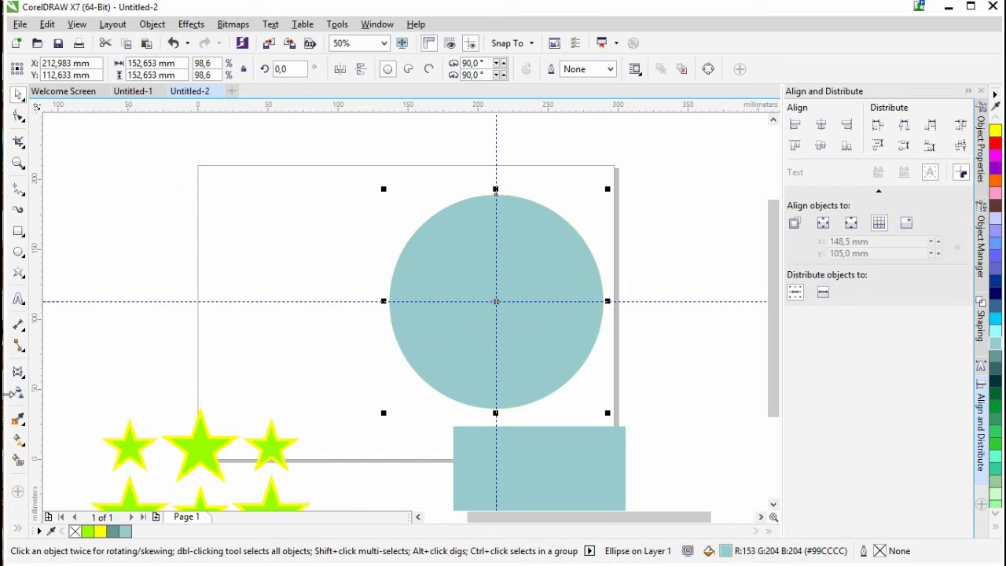
Step: Give the covering circle a diagonal fountain transparency in Multiply mode, then deselect it
click(19, 400)
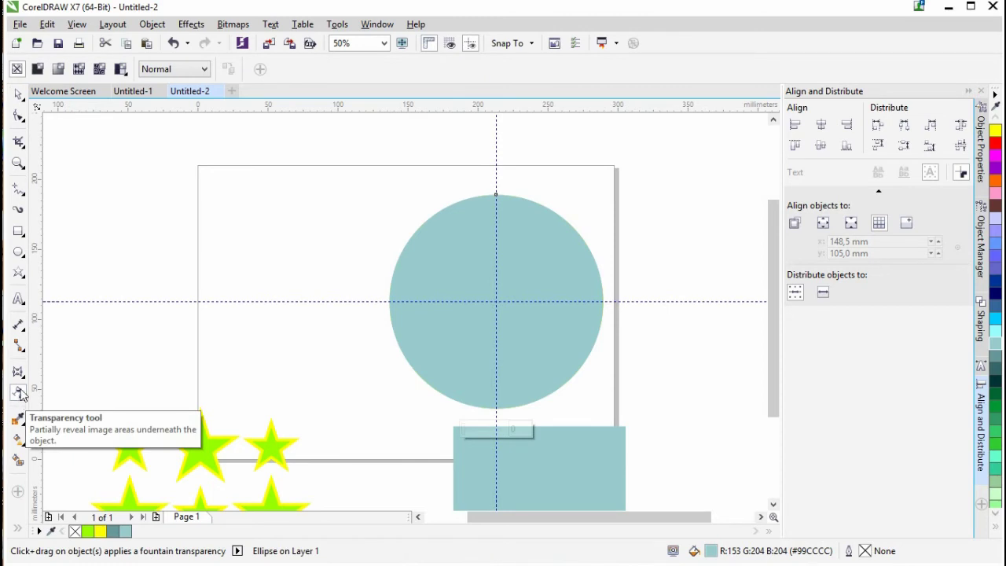
click(59, 69)
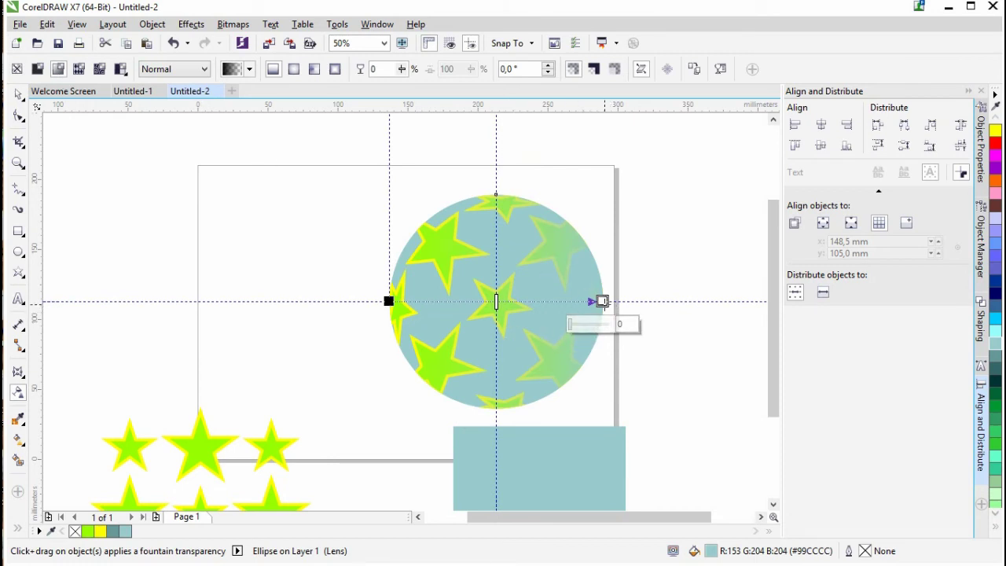
drag(603, 302, 570, 377)
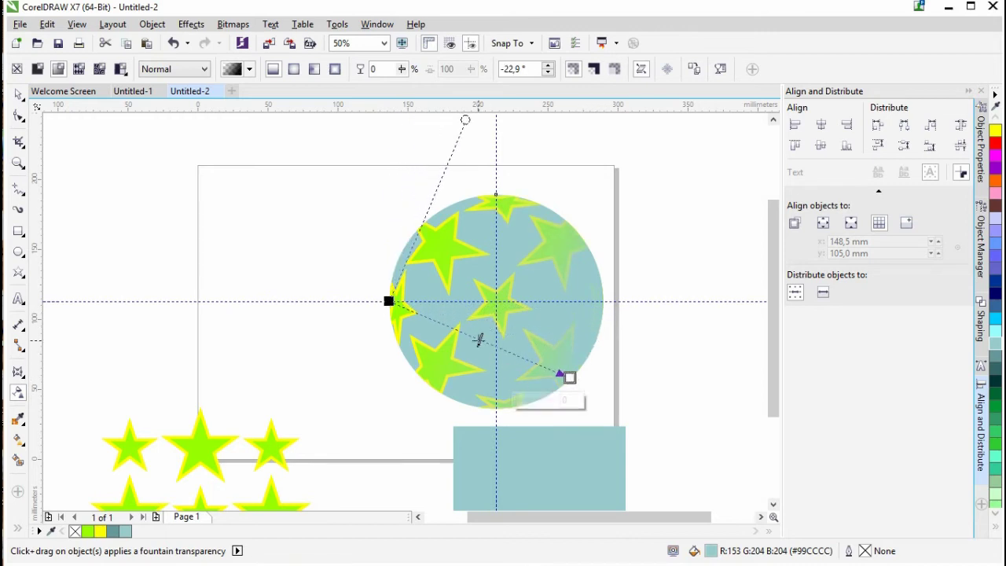
drag(481, 340, 445, 326)
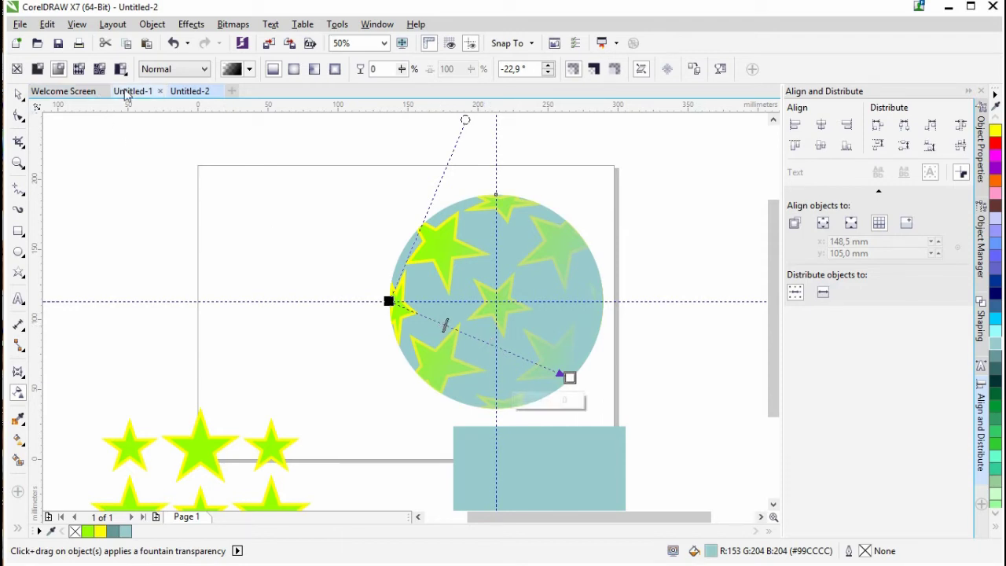
click(173, 69)
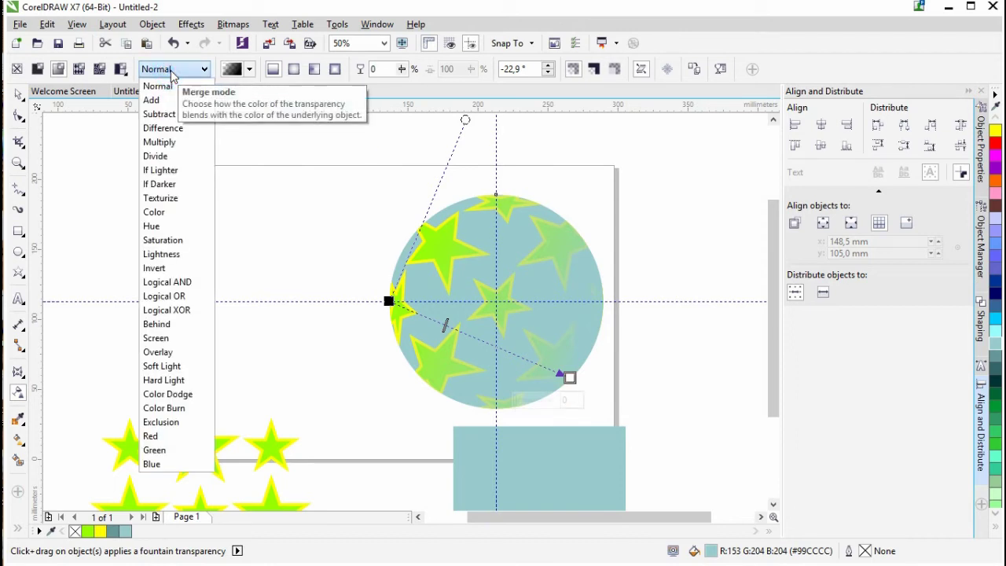
click(179, 143)
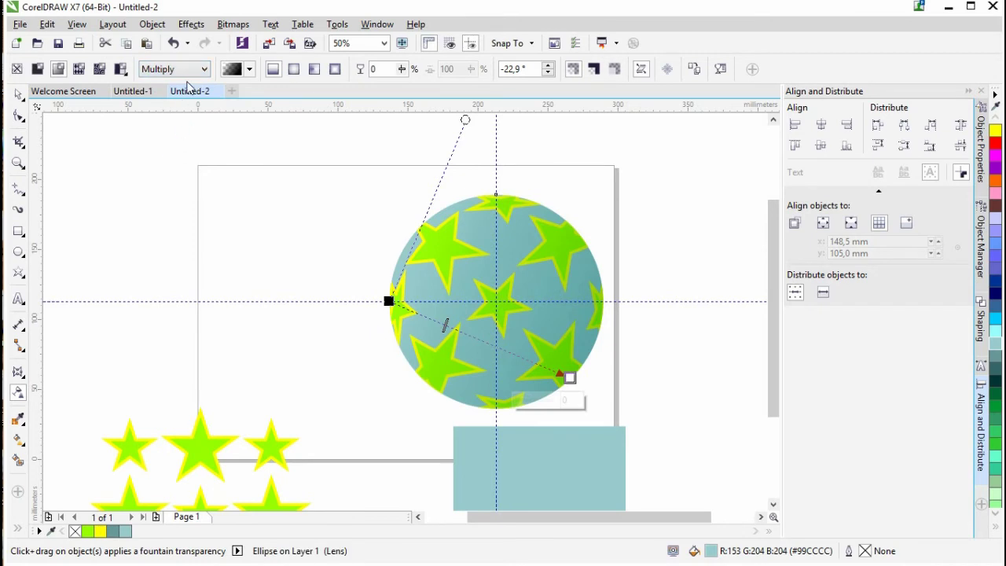
click(17, 94)
click(217, 196)
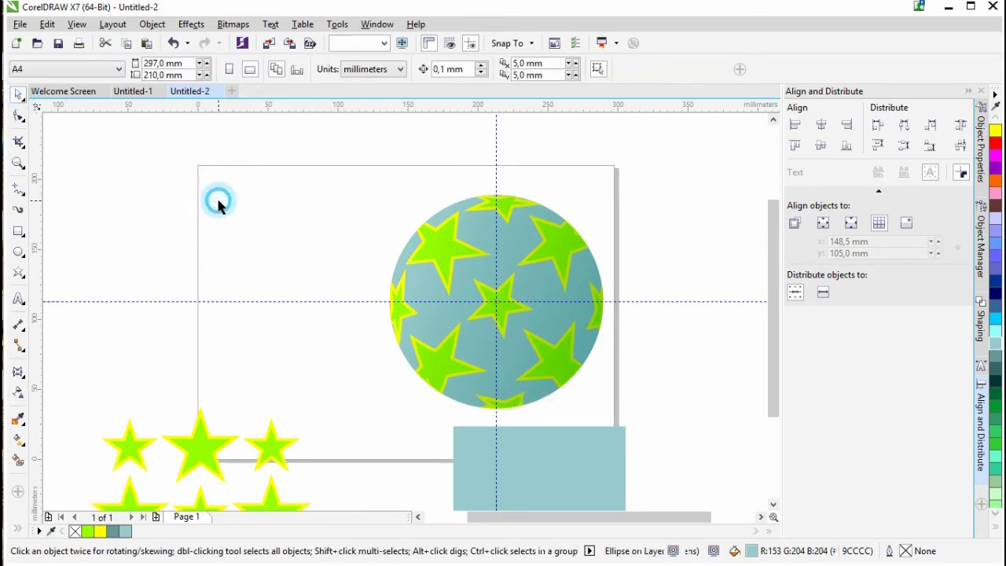
Step: Delete both guidelines, the teal rectangle and the leftover star group
click(663, 302)
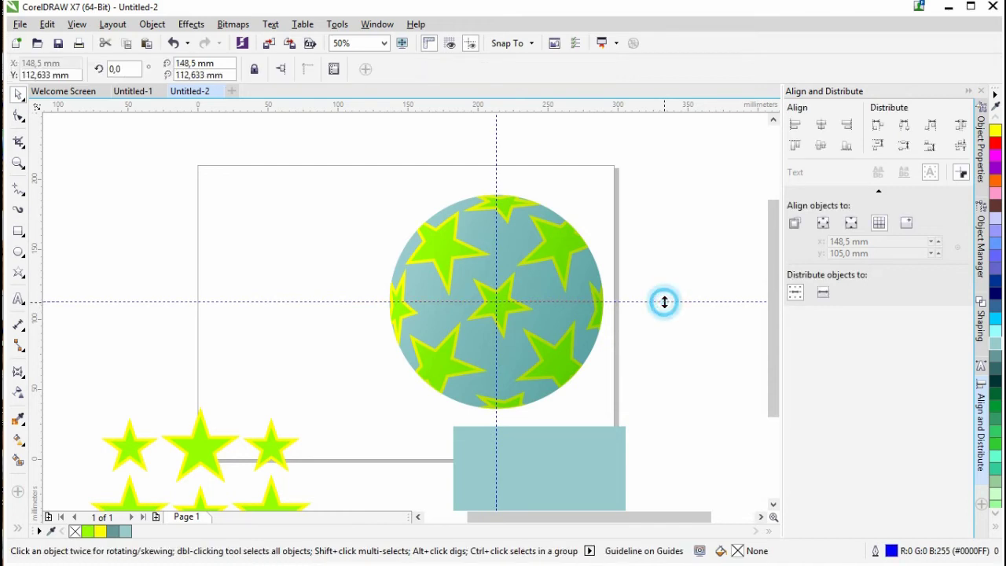
key(Delete)
click(494, 167)
key(Delete)
click(517, 449)
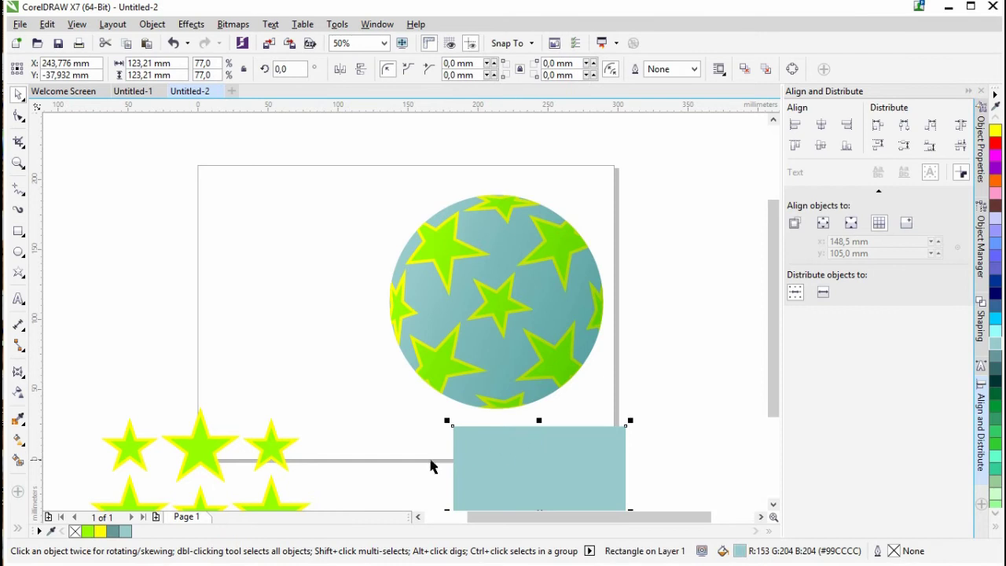
key(Delete)
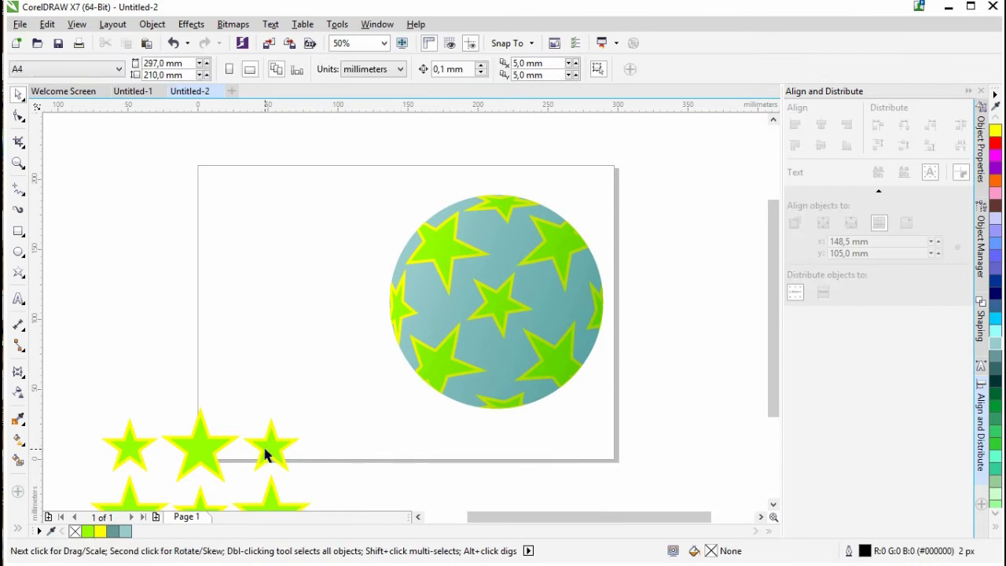
click(266, 450)
key(Delete)
Step: Select both circles of the ball and centre it horizontally on the page
drag(352, 157, 581, 422)
key(e)
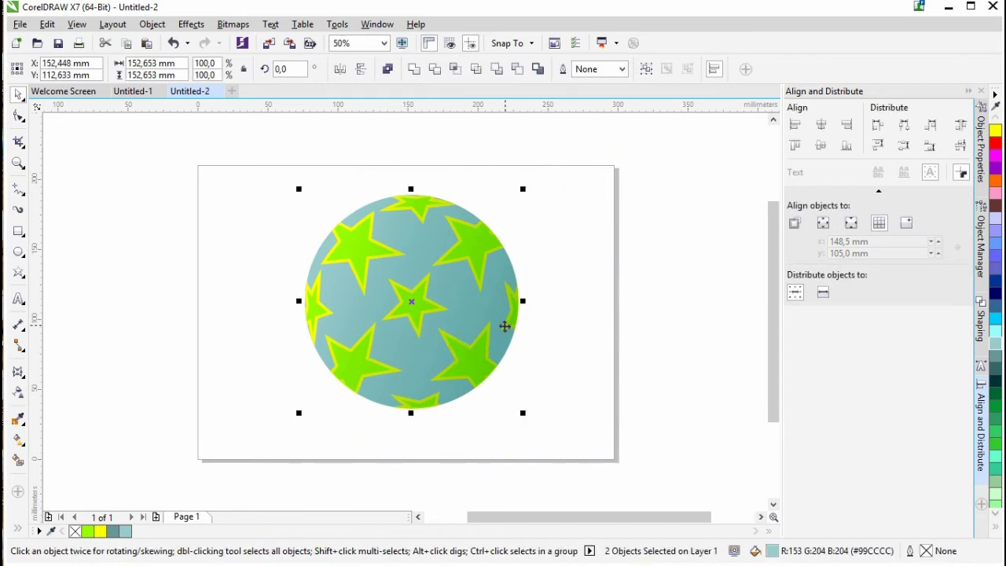
click(560, 354)
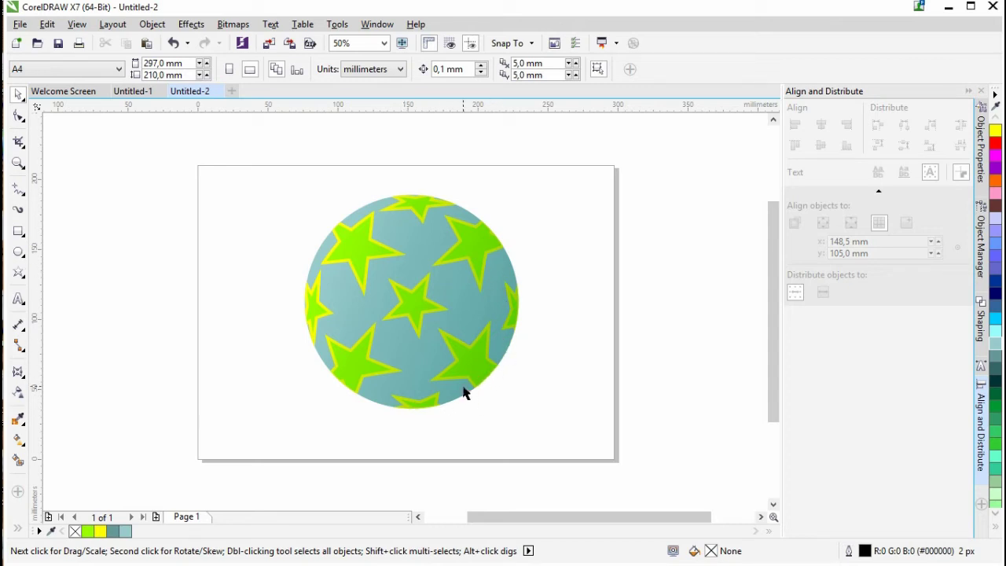
Step: Reshape the ball's fountain transparency by moving its midpoint left and shortening the upper arm
click(454, 353)
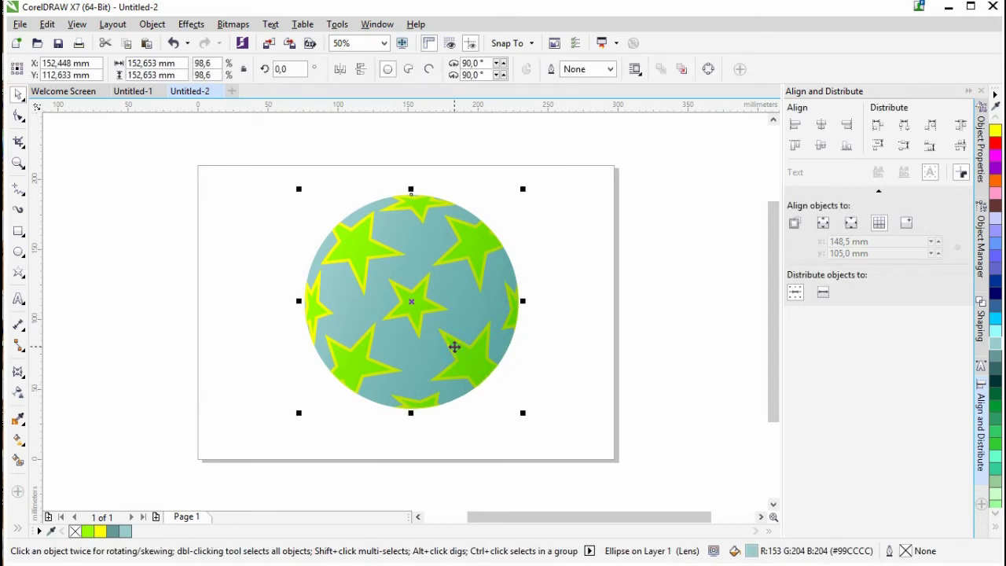
click(19, 392)
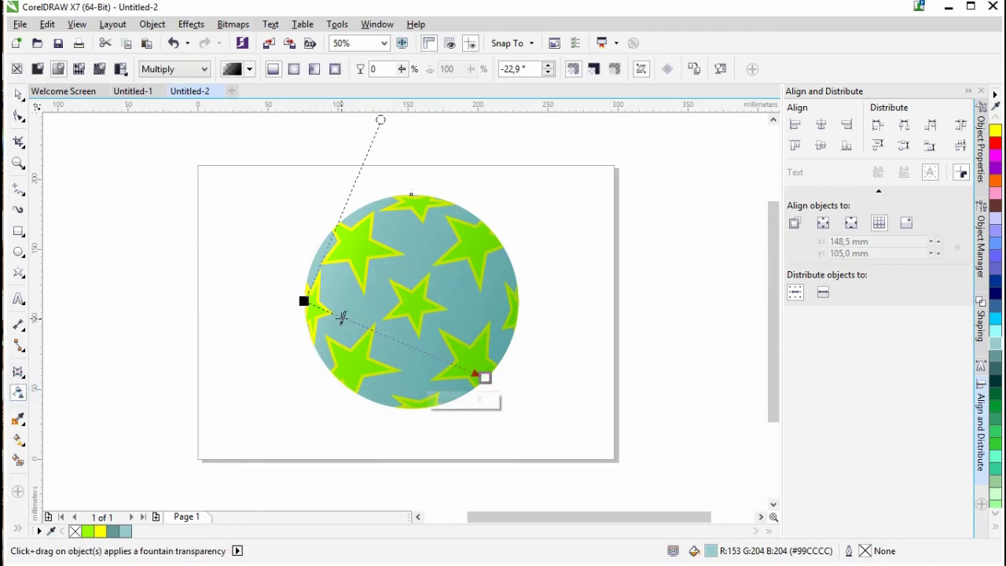
double_click(440, 360)
drag(440, 359, 353, 323)
drag(379, 117, 364, 167)
drag(353, 322, 386, 336)
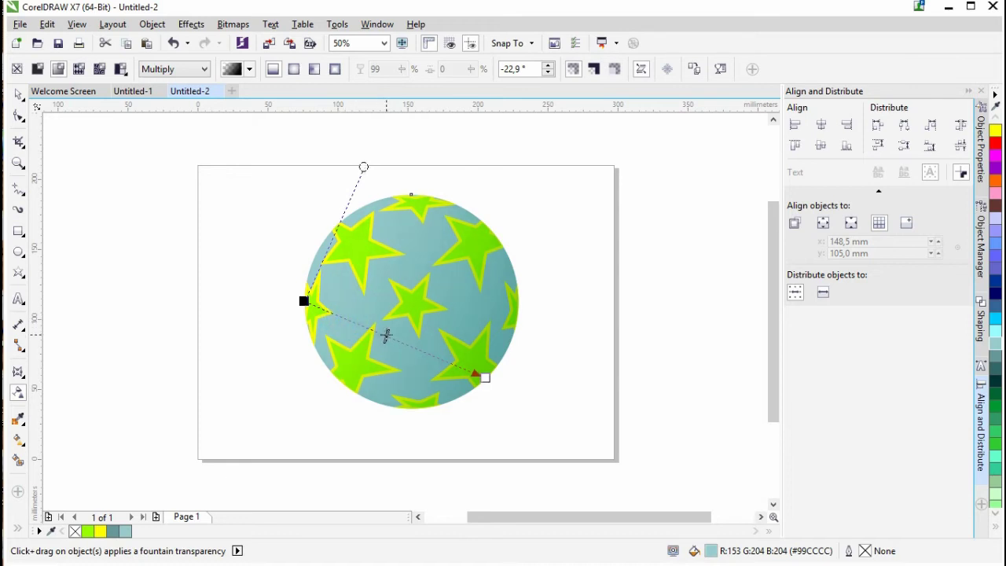
Step: Deselect the ball and open the Object Manager
click(18, 94)
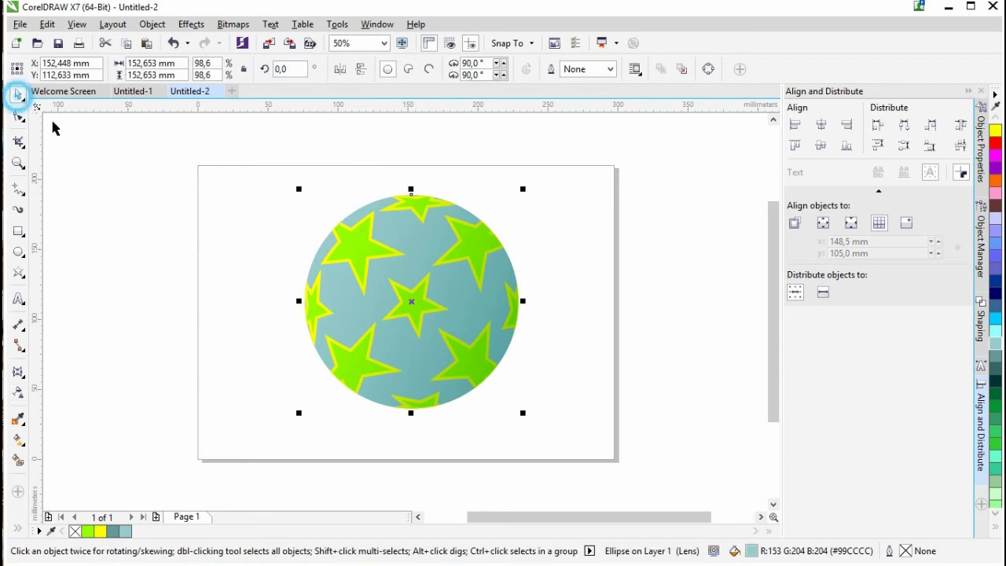
click(125, 200)
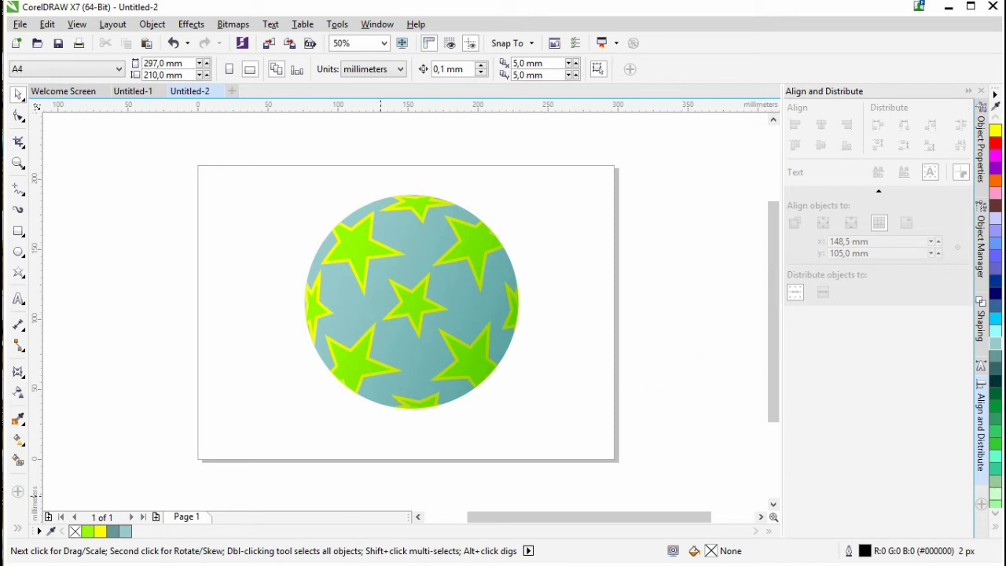
click(981, 149)
Step: Add Layer 2 beneath Layer 1 and draw a page-sized 294.778 × 208.45 mm rectangle on it
click(983, 257)
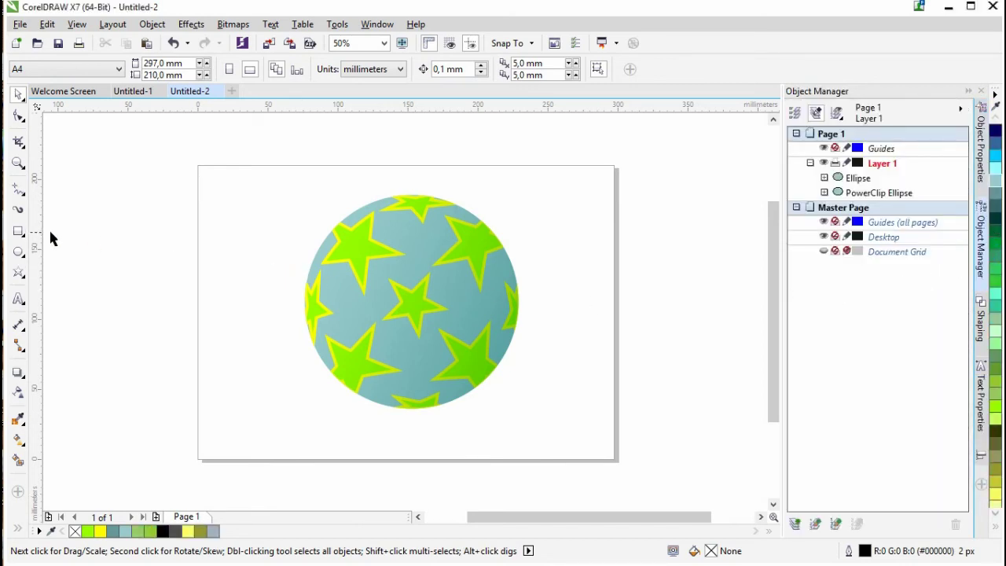
click(18, 232)
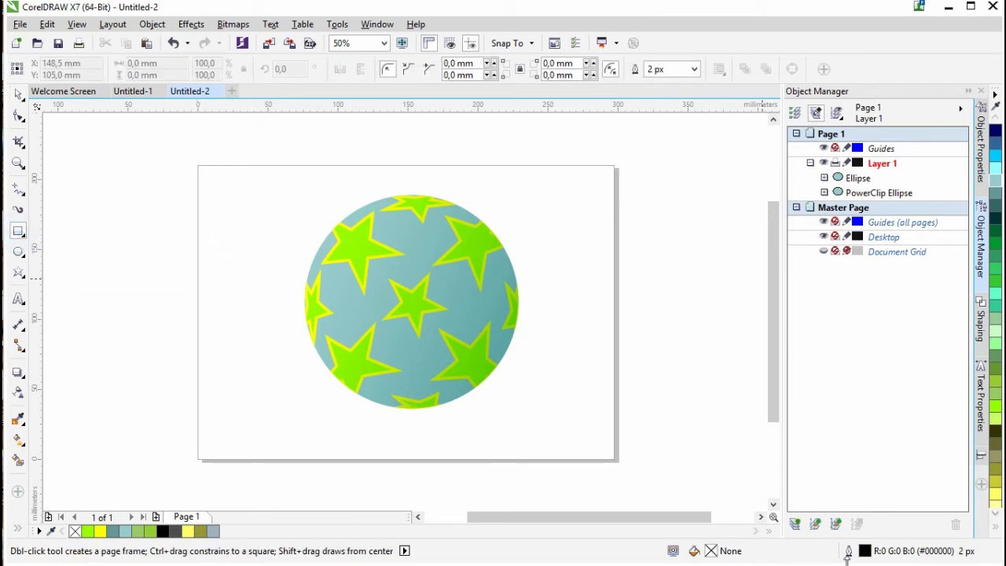
click(795, 524)
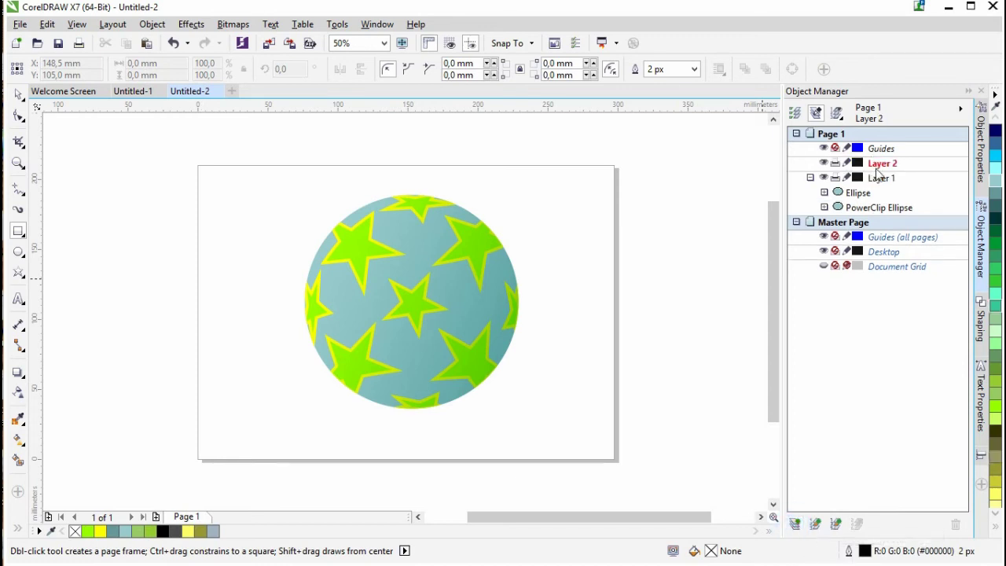
drag(878, 165, 873, 209)
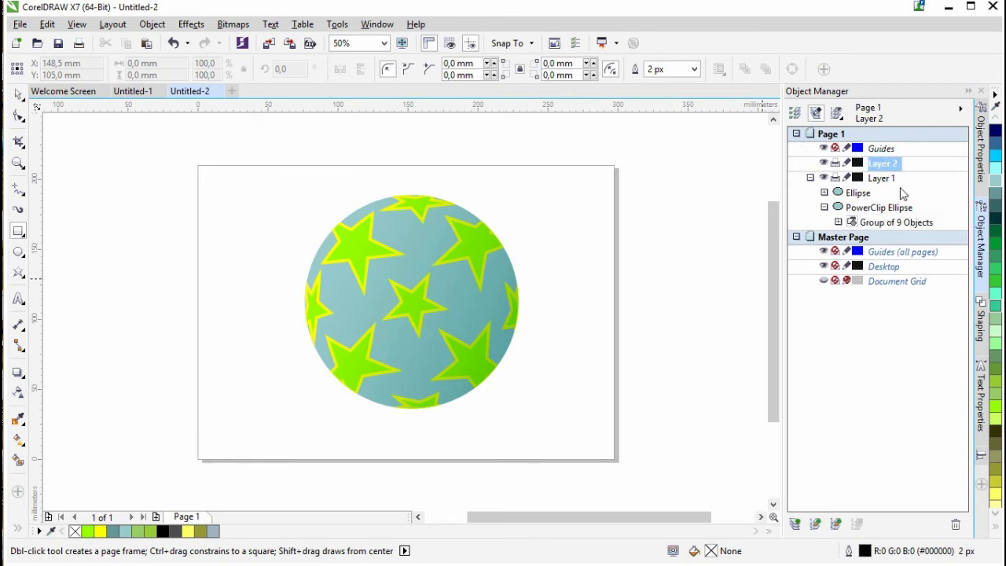
drag(882, 164, 882, 192)
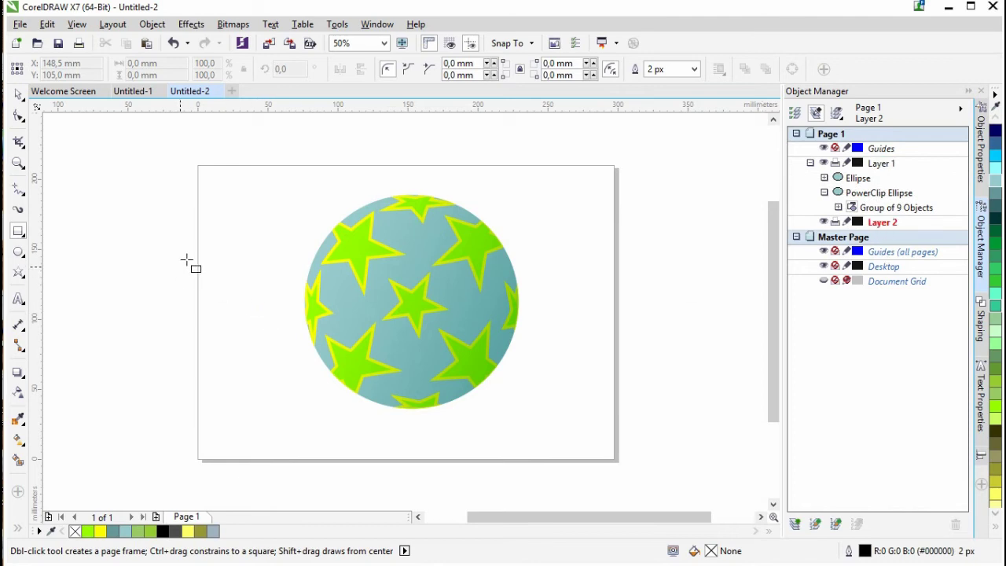
drag(200, 166, 617, 462)
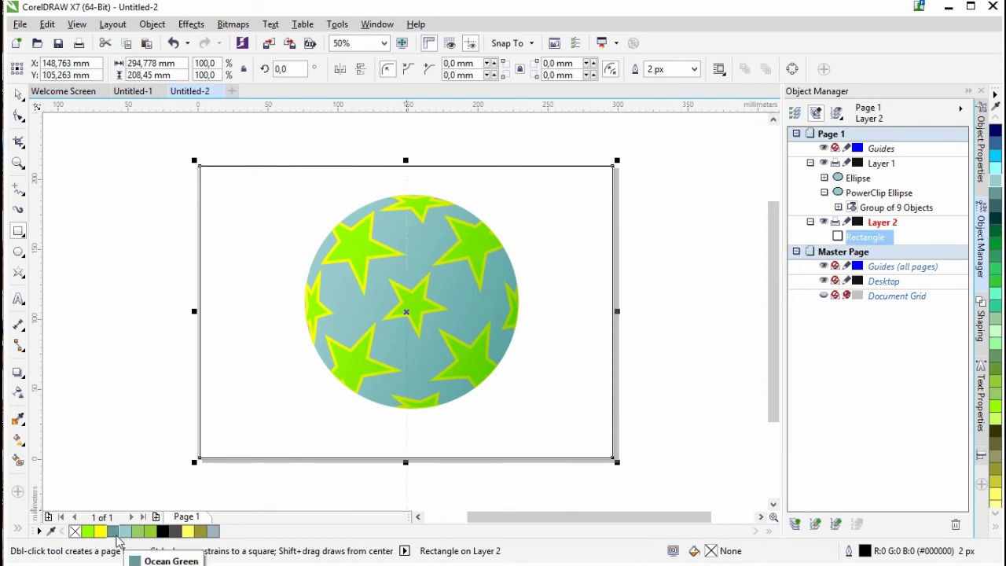
Step: Fill the background rectangle grey-blue R160 G180 B192 (#A0B4C0) and remove its outline
click(114, 531)
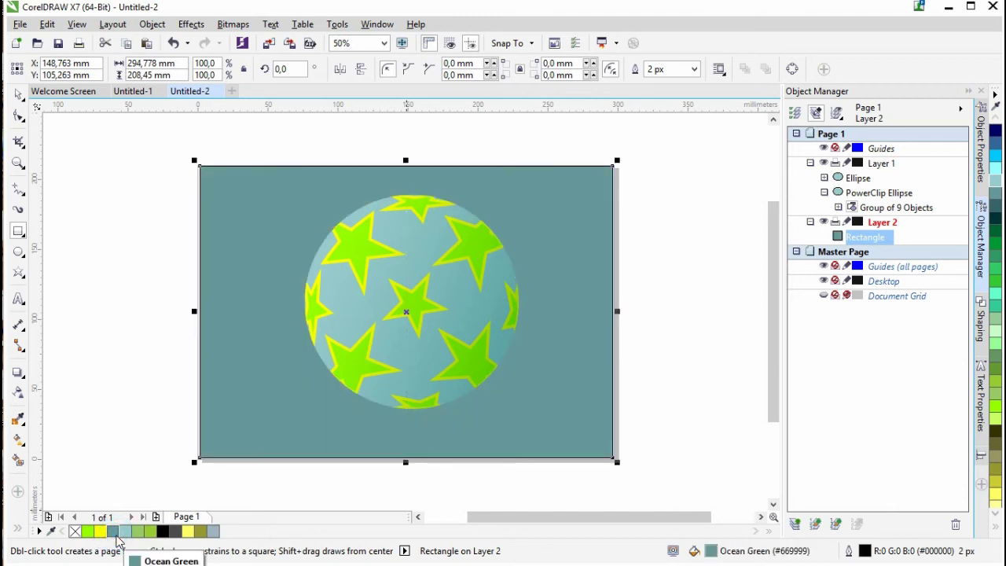
click(213, 532)
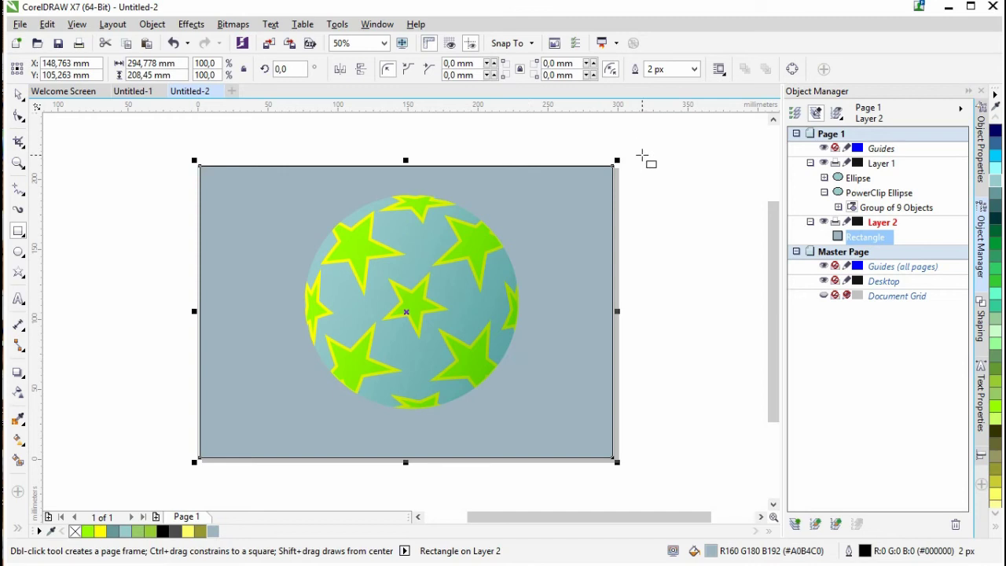
click(695, 70)
scroll(677, 118, up, 2)
click(673, 82)
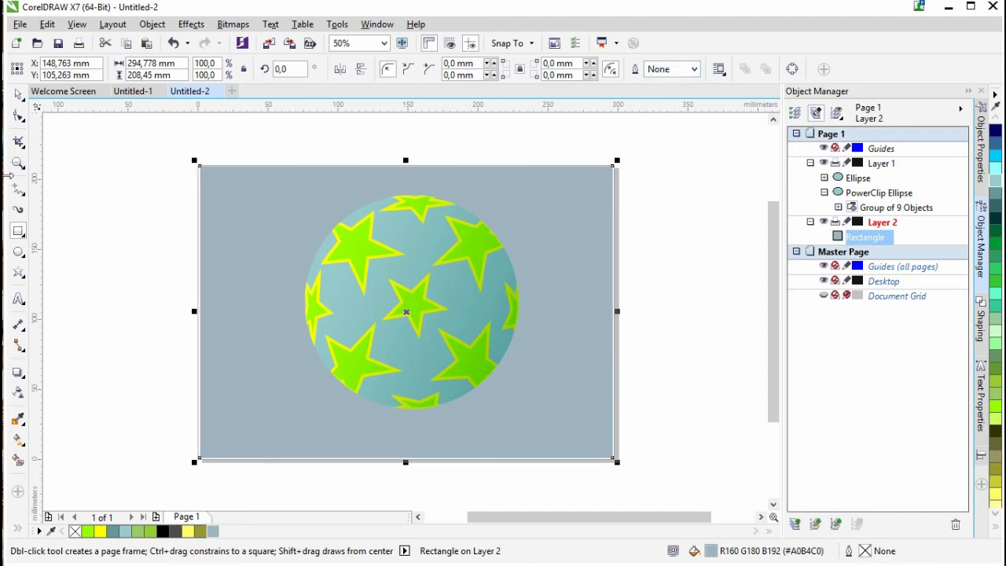
Step: Draw a flat shadow ellipse under the ball, fill it Ocean Green, with no outline
click(19, 252)
drag(305, 371, 573, 431)
click(113, 530)
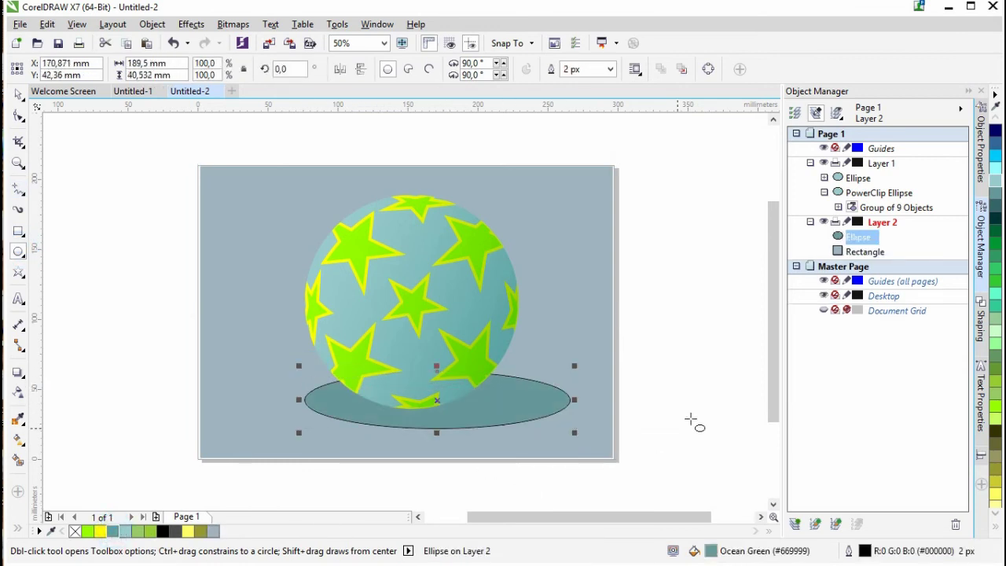
click(610, 69)
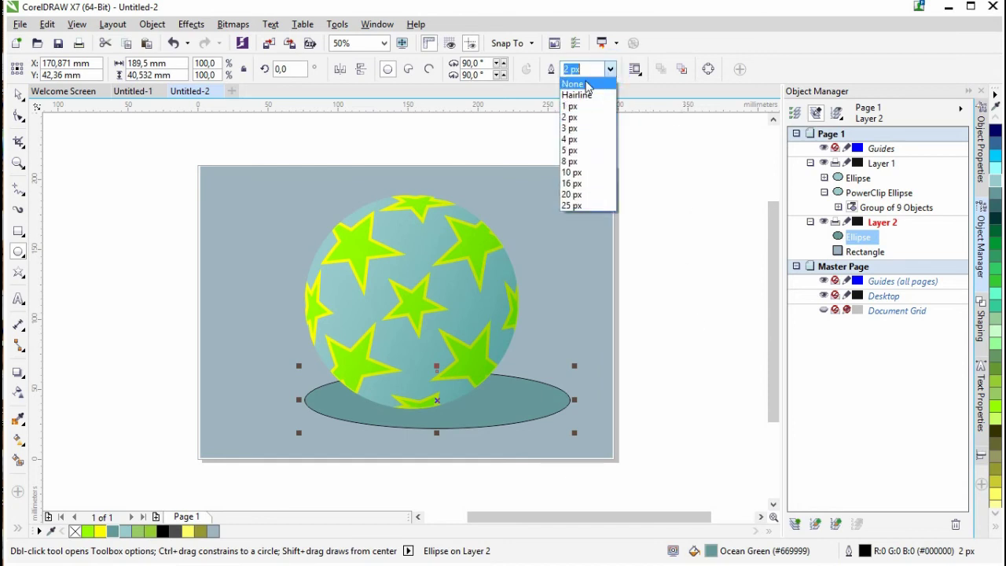
click(586, 80)
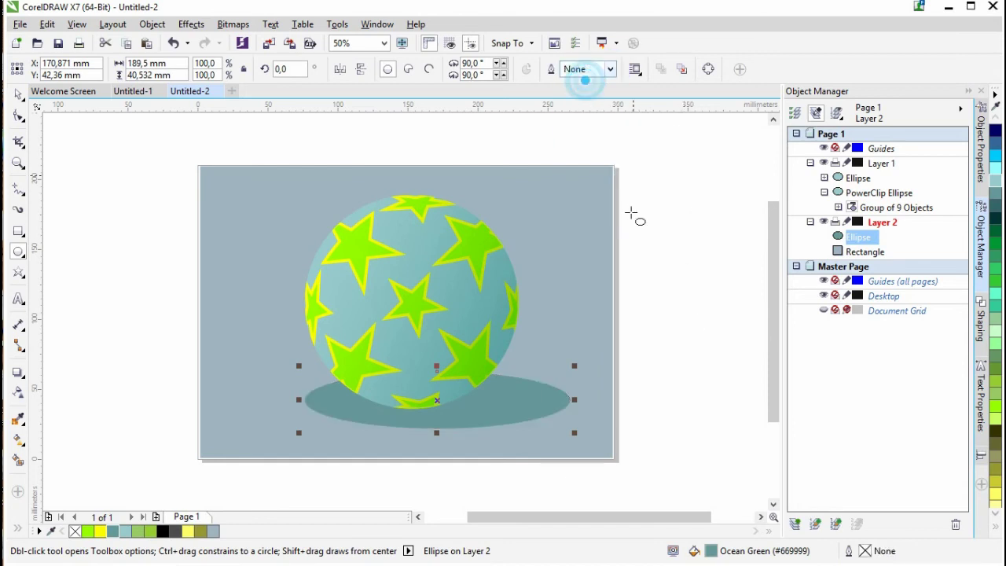
Step: Move and slightly shrink the shadow ellipse so it sits beneath the ball
click(18, 93)
drag(459, 412, 475, 410)
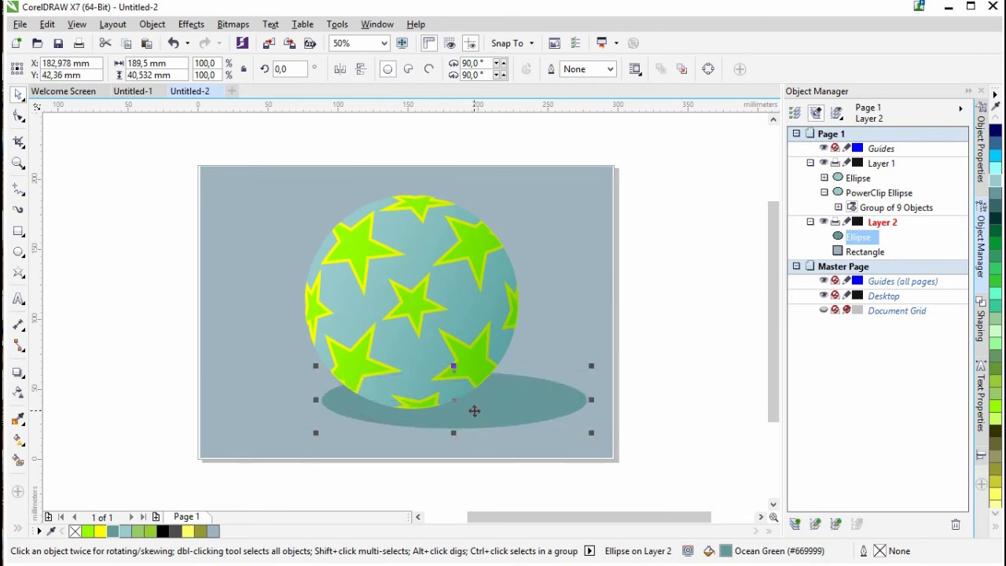
click(343, 237)
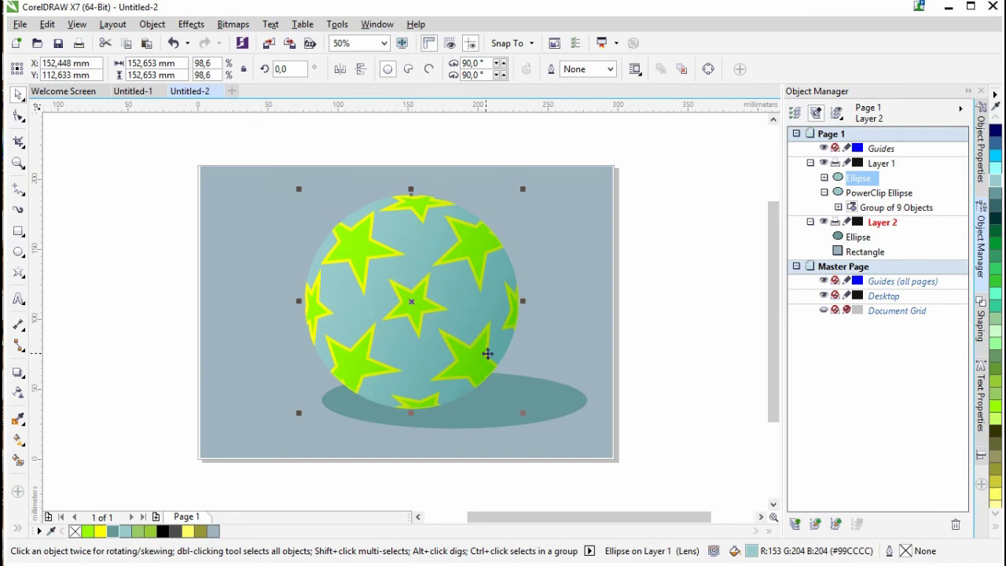
click(553, 408)
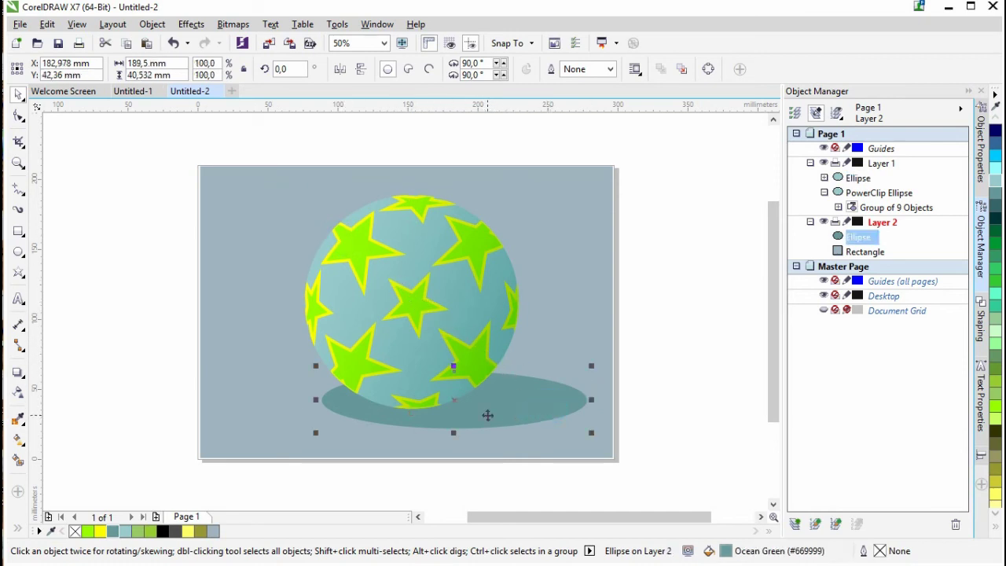
drag(488, 415, 499, 375)
drag(579, 400, 579, 400)
drag(594, 434, 563, 427)
drag(495, 404, 504, 409)
click(162, 240)
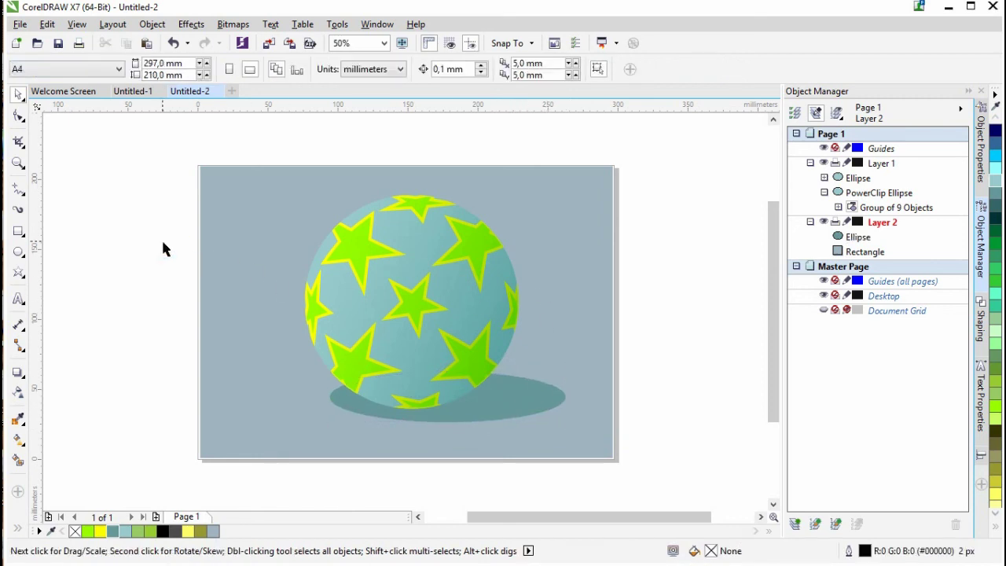
Step: Set the shadow ellipse's transparency blend mode to Multiply, then select the background rectangle
click(532, 408)
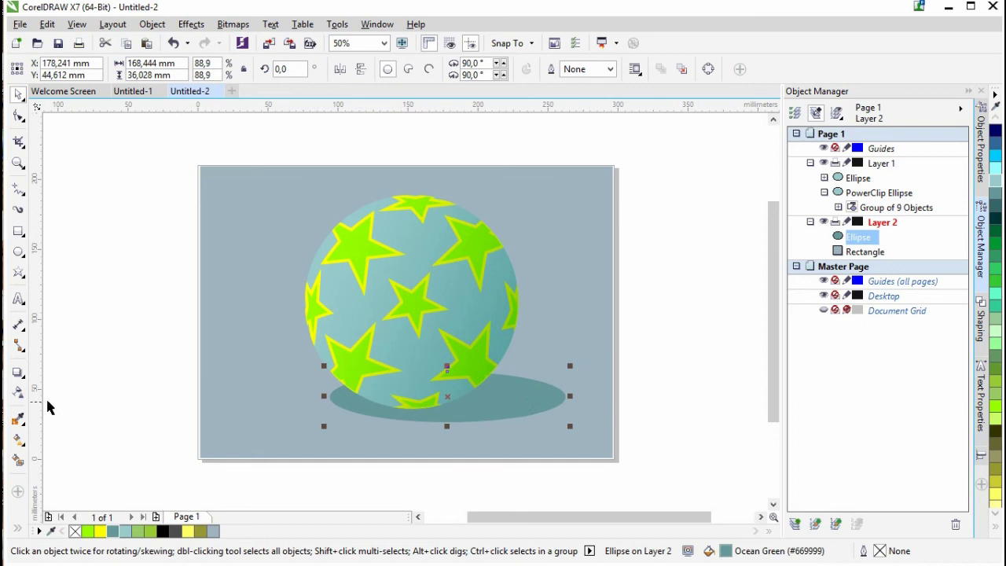
click(18, 393)
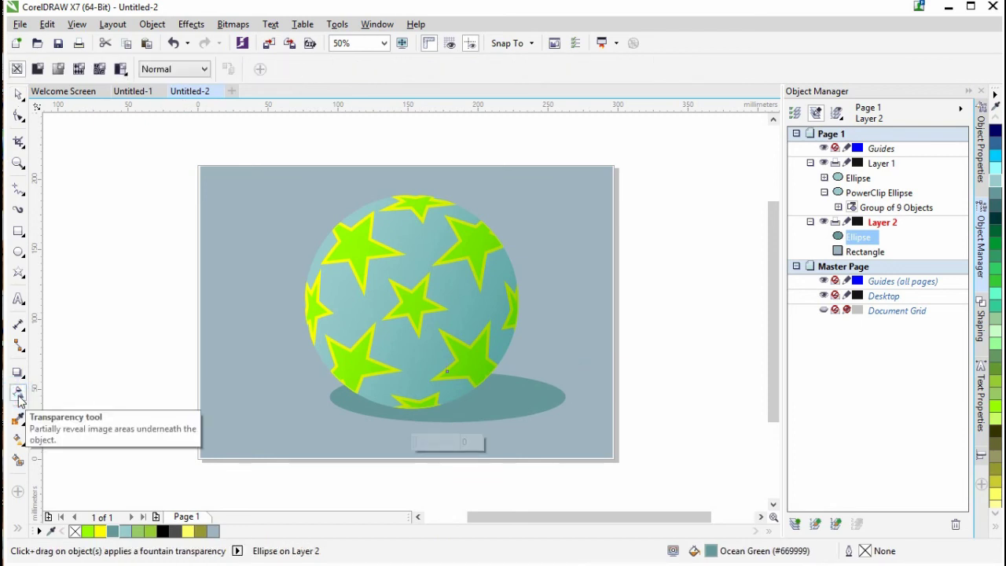
click(183, 69)
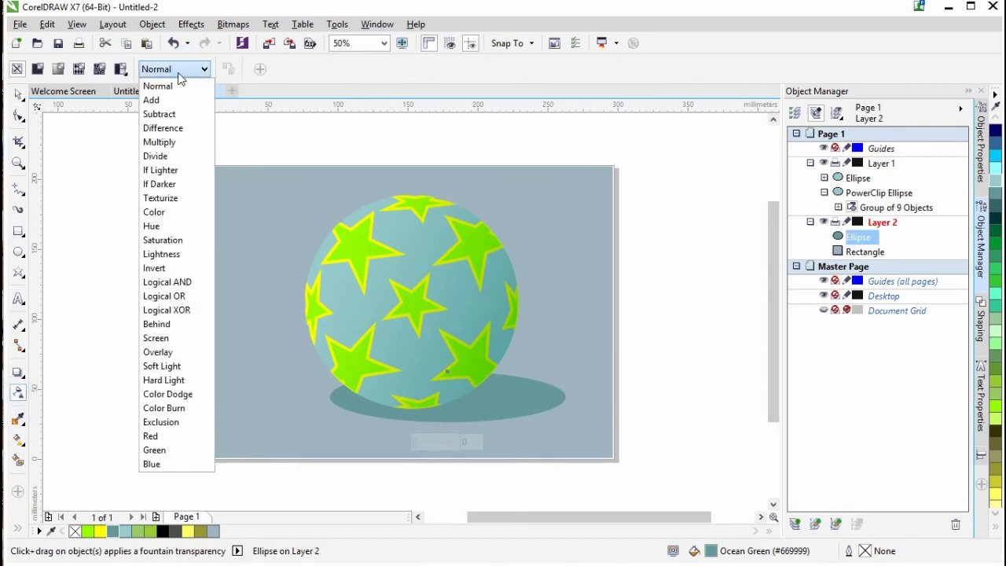
click(169, 142)
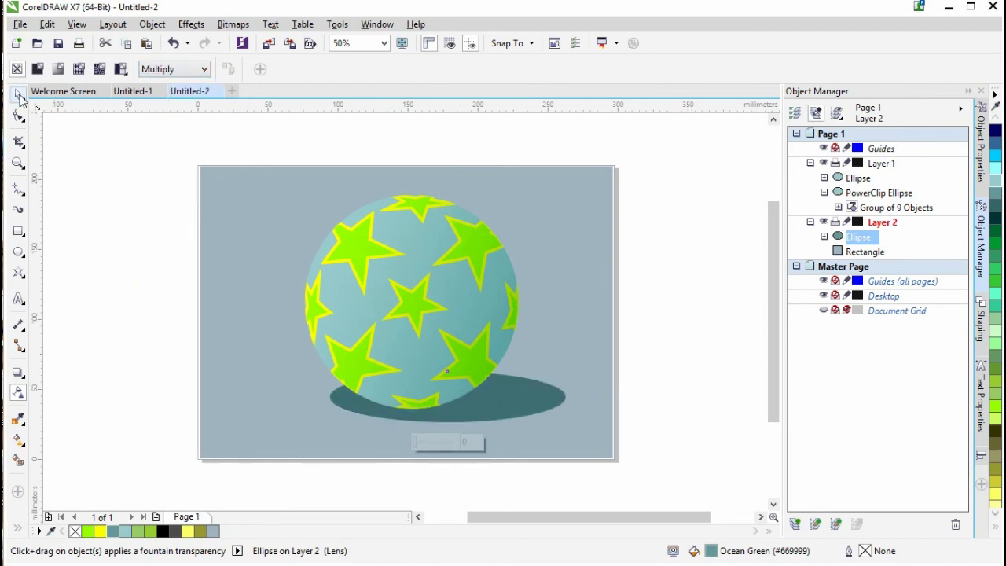
click(18, 94)
click(262, 246)
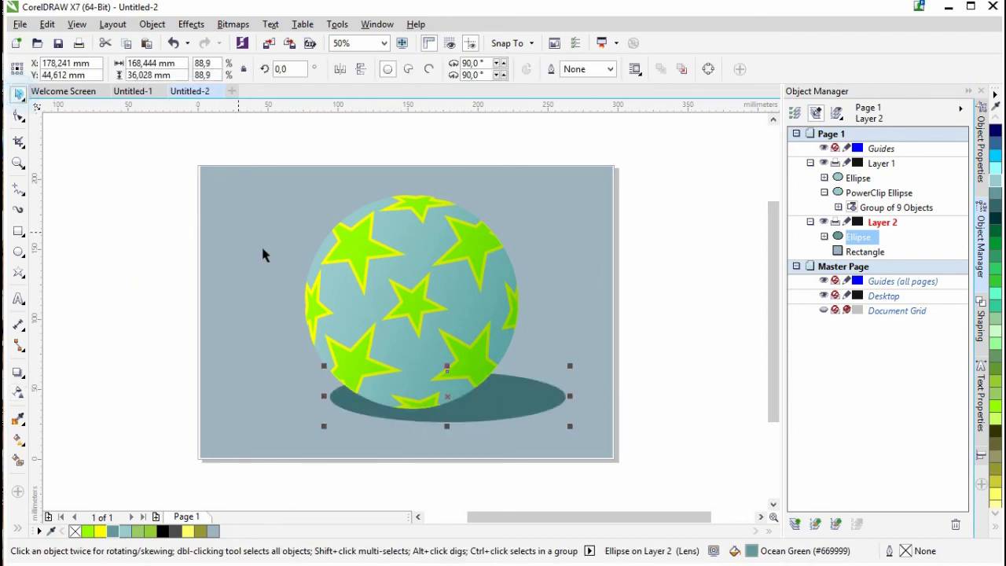
Step: Fill the background Ocean Green and draw a 294.778 × 130.544 mm rectangle over the upper part, converted to curves
click(112, 532)
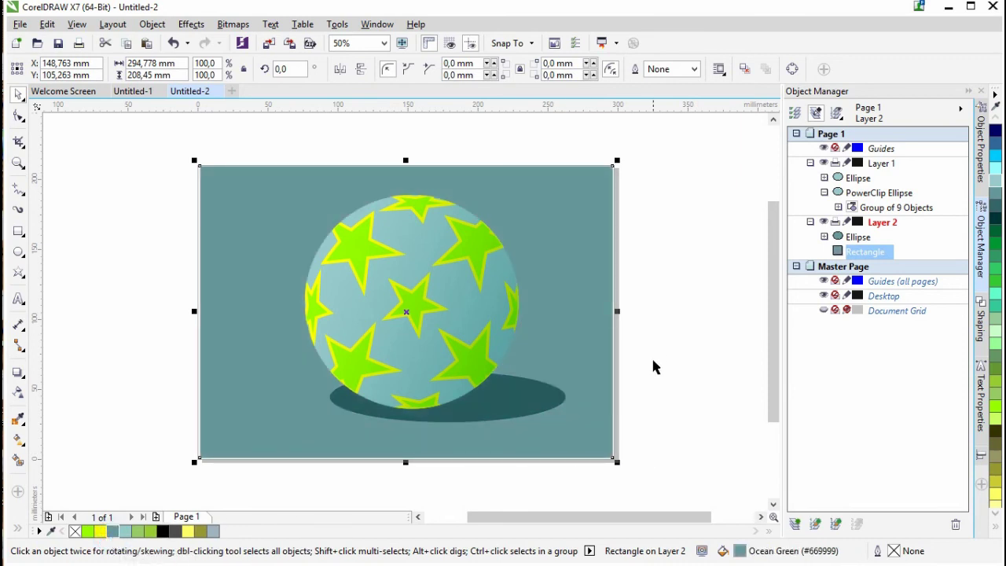
click(18, 231)
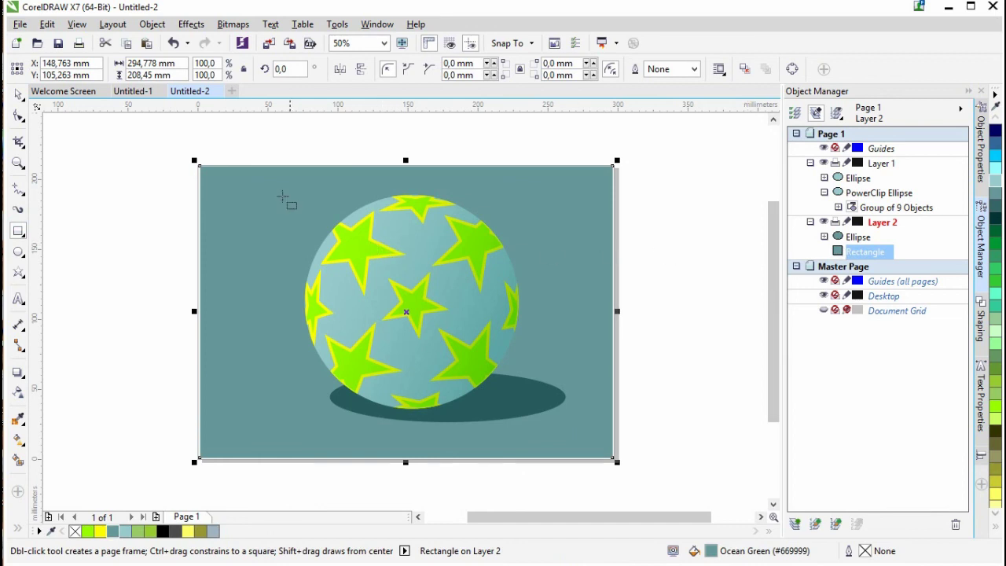
mouse_move(202, 168)
mouse_down()
mouse_move(256, 221)
mouse_move(624, 343)
mouse_move(606, 348)
mouse_up()
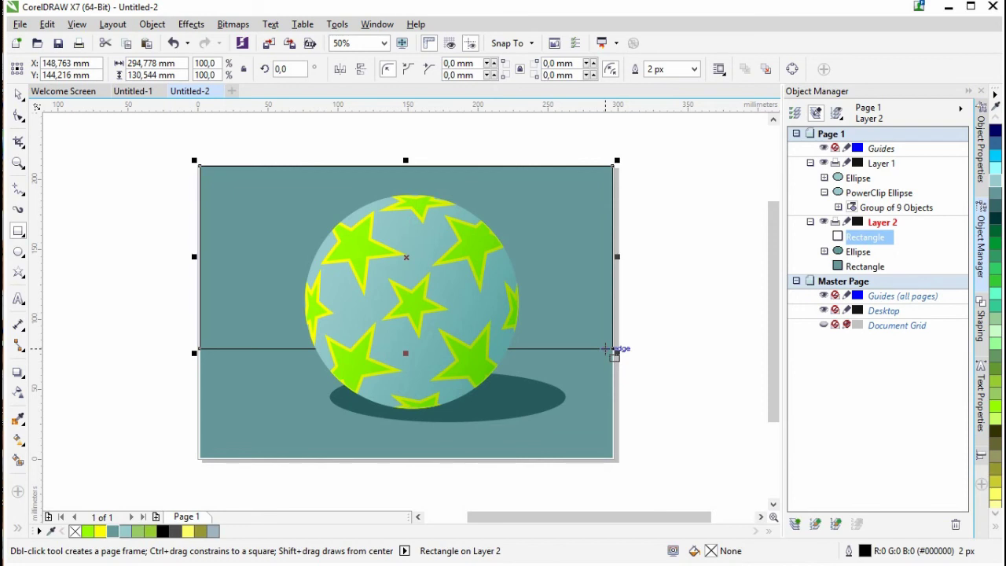
key(ctrl+q)
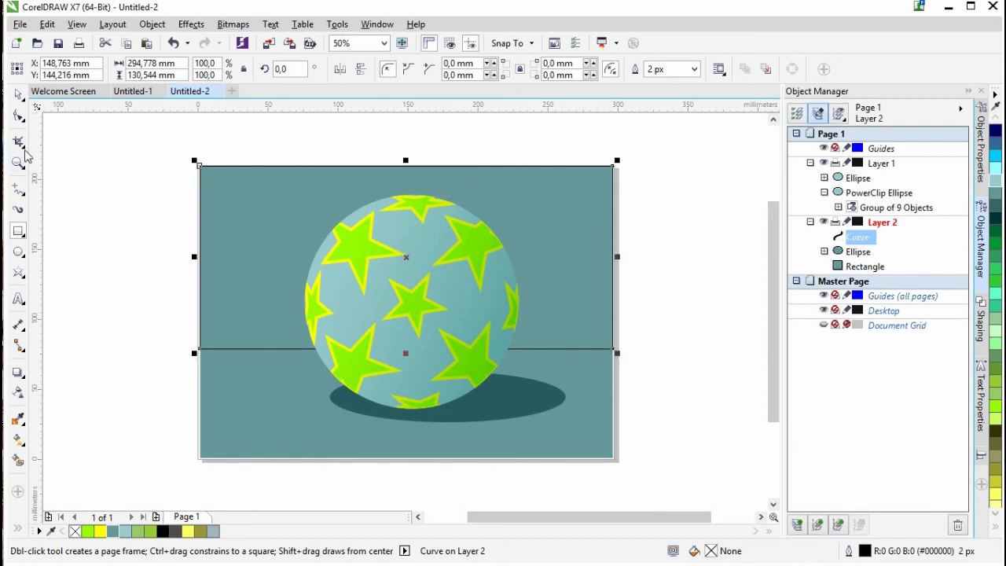
Step: Convert the shape's bottom edge to a curve and bend it upward into a shallow arc
click(18, 116)
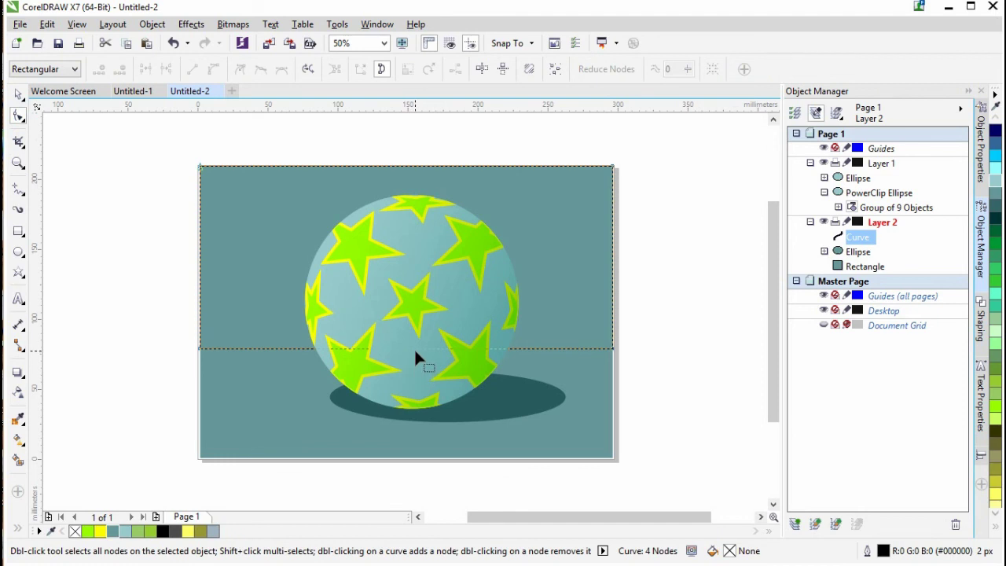
click(413, 350)
right_click(414, 350)
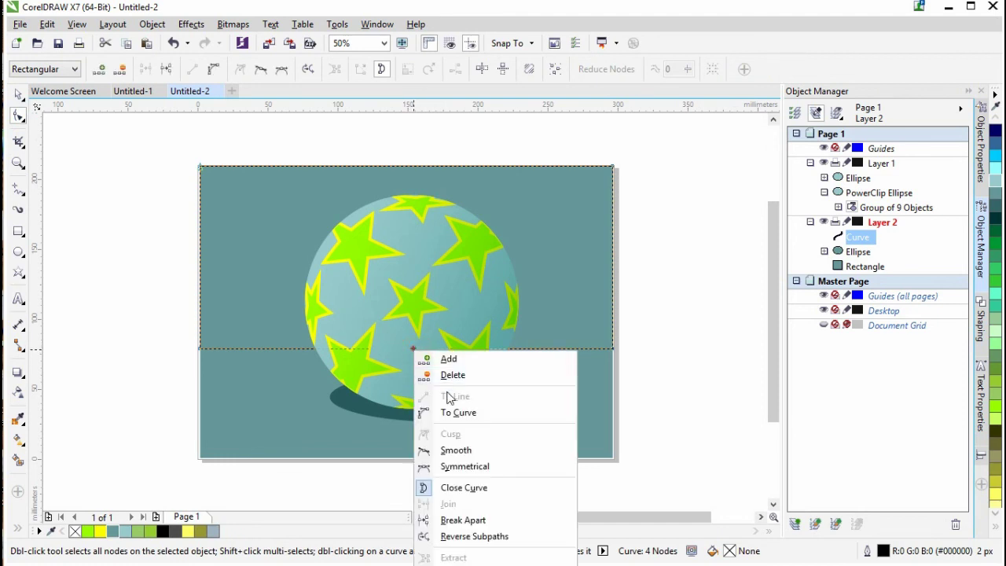
click(462, 414)
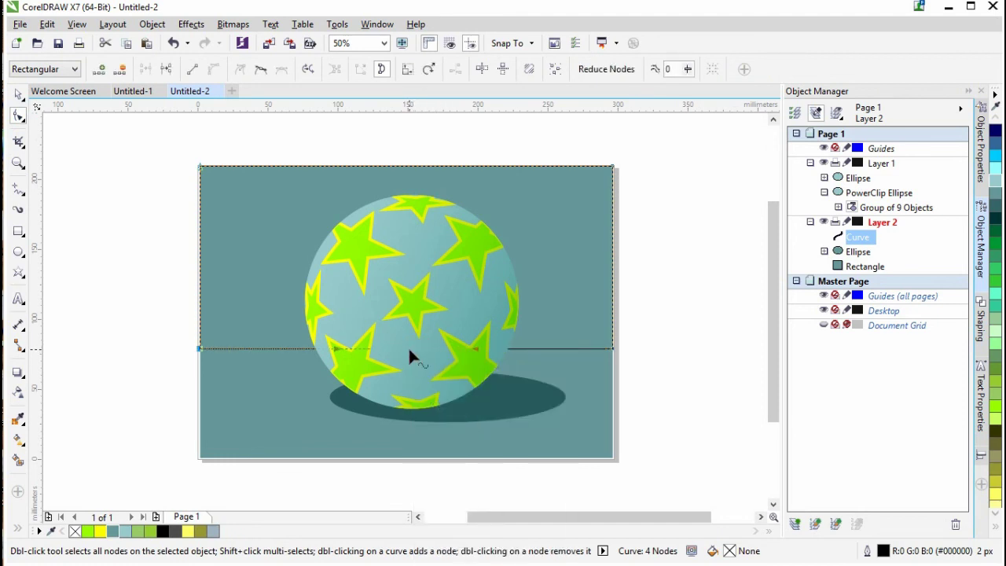
drag(409, 350, 409, 336)
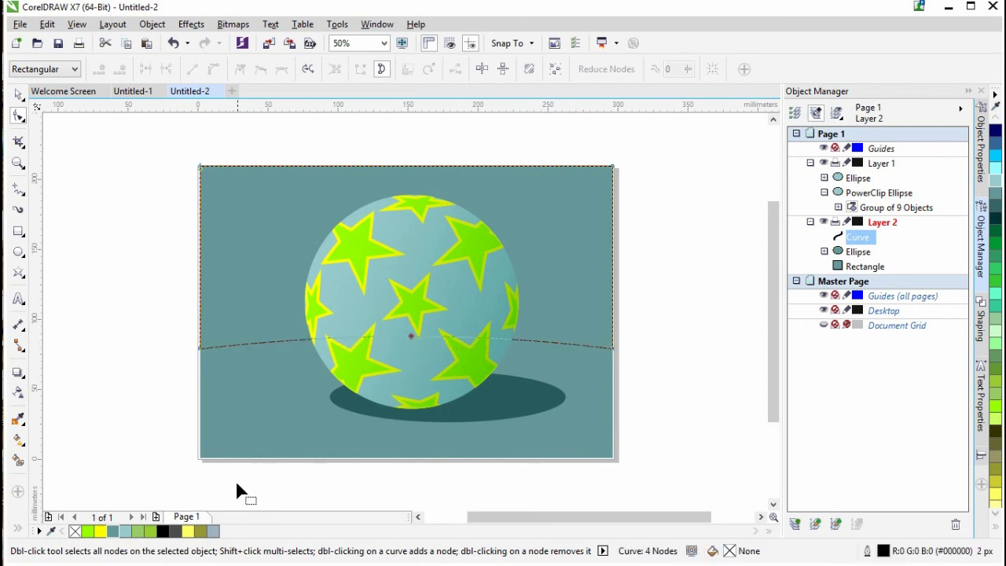
Step: Fill the wall shape Light BlueGreen, give it Multiply transparency, and remove its outline
click(126, 532)
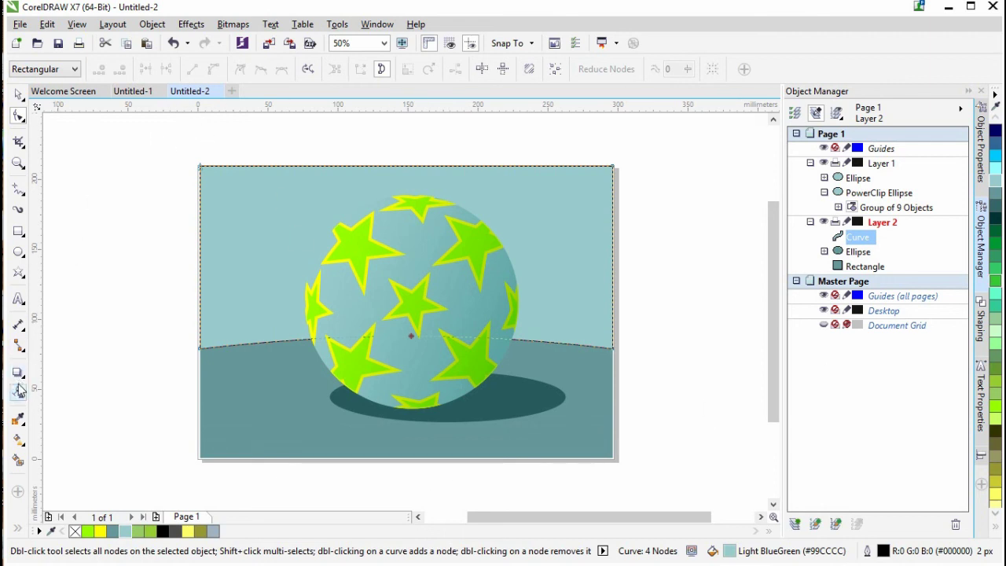
click(18, 391)
click(187, 75)
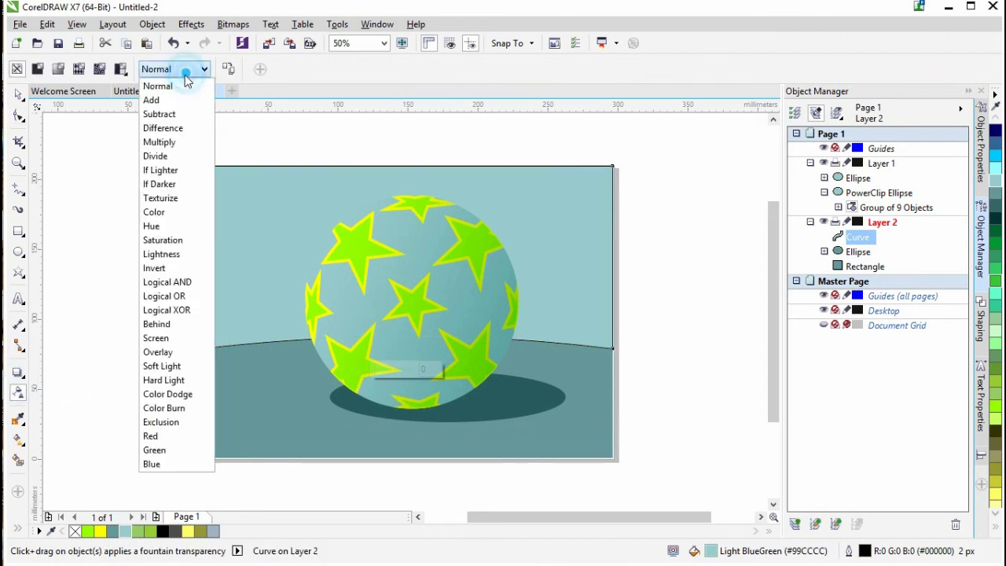
click(155, 140)
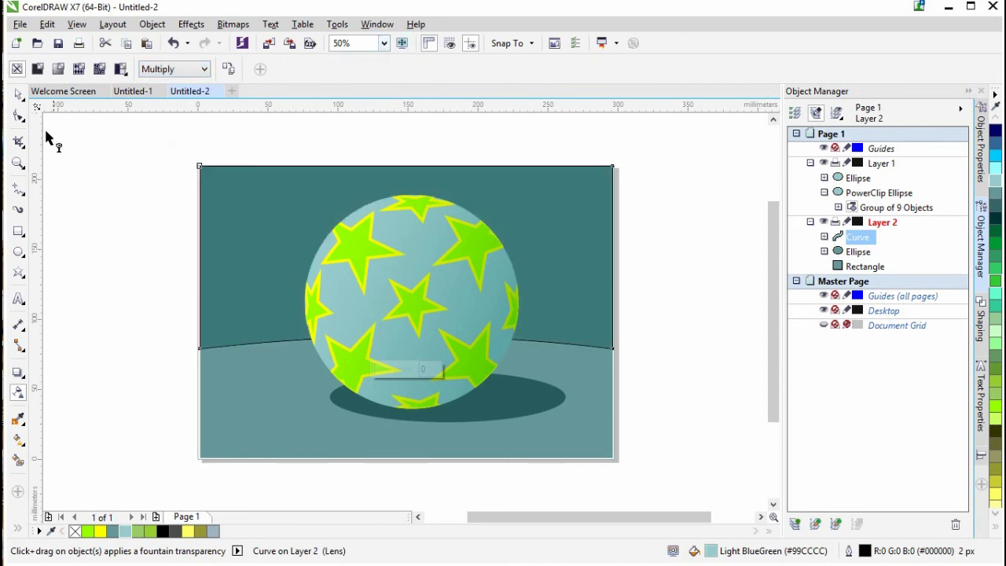
click(18, 94)
click(469, 70)
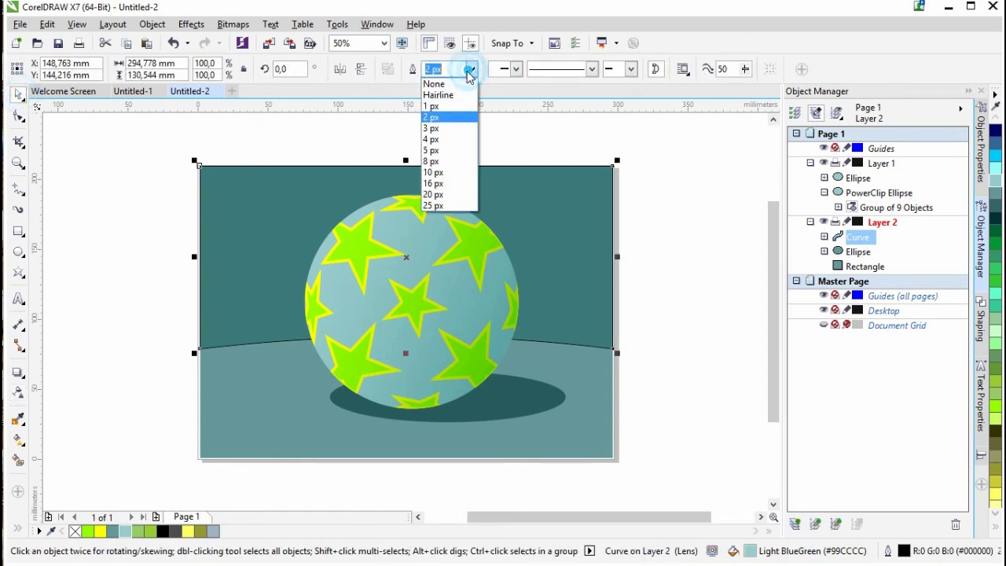
click(434, 83)
click(122, 295)
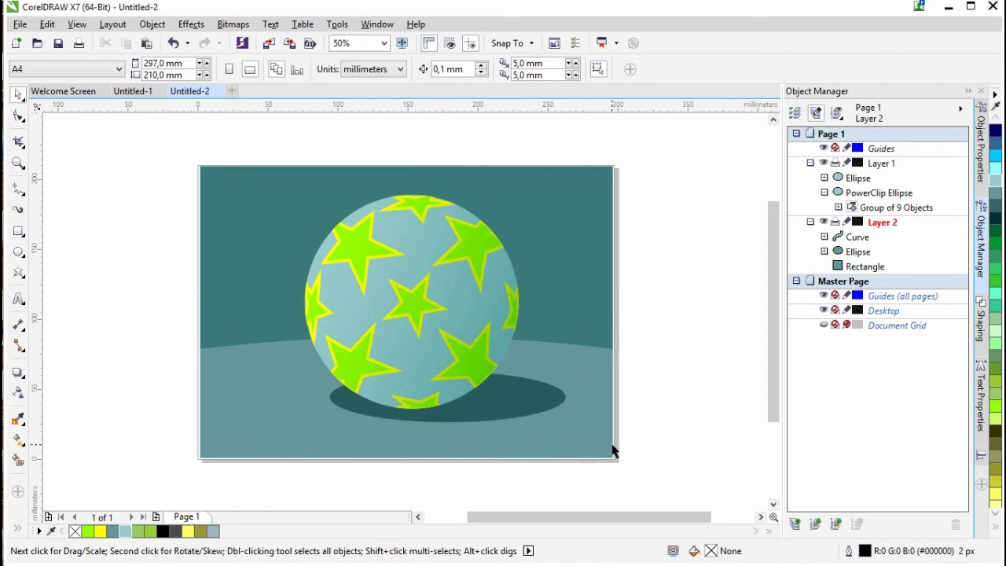
Step: Set the shadow ellipse's transparency to 62 with the slider
click(529, 417)
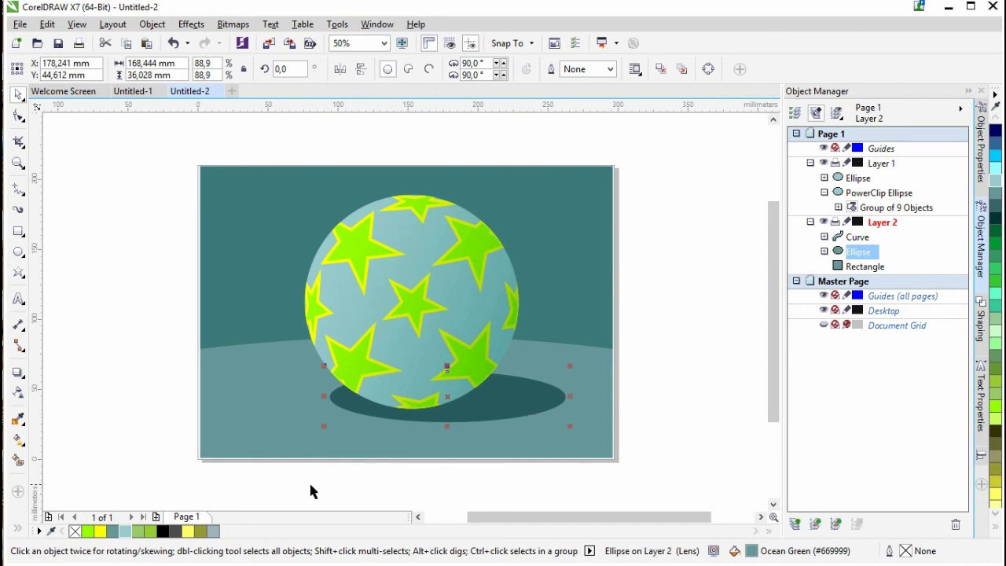
click(18, 390)
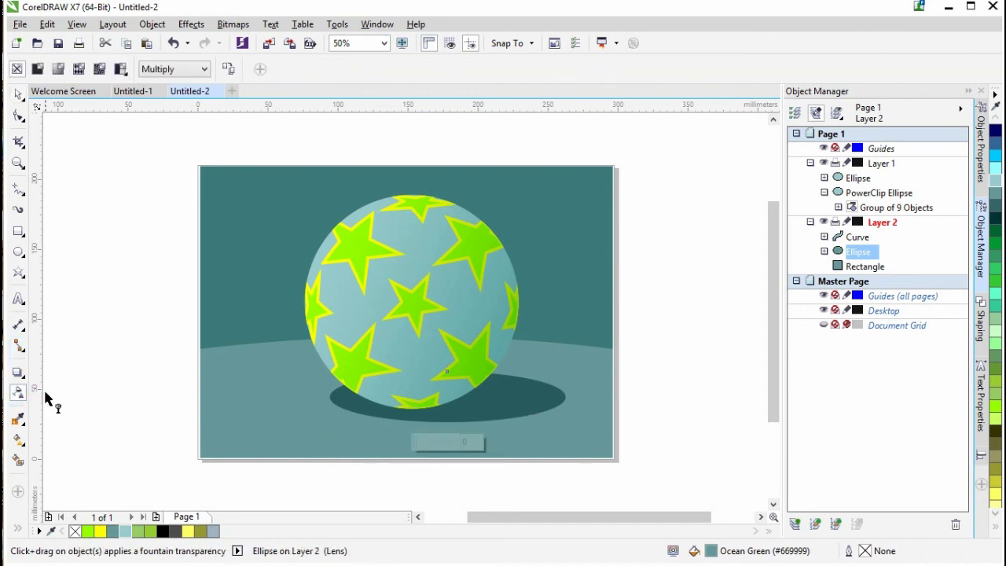
click(436, 444)
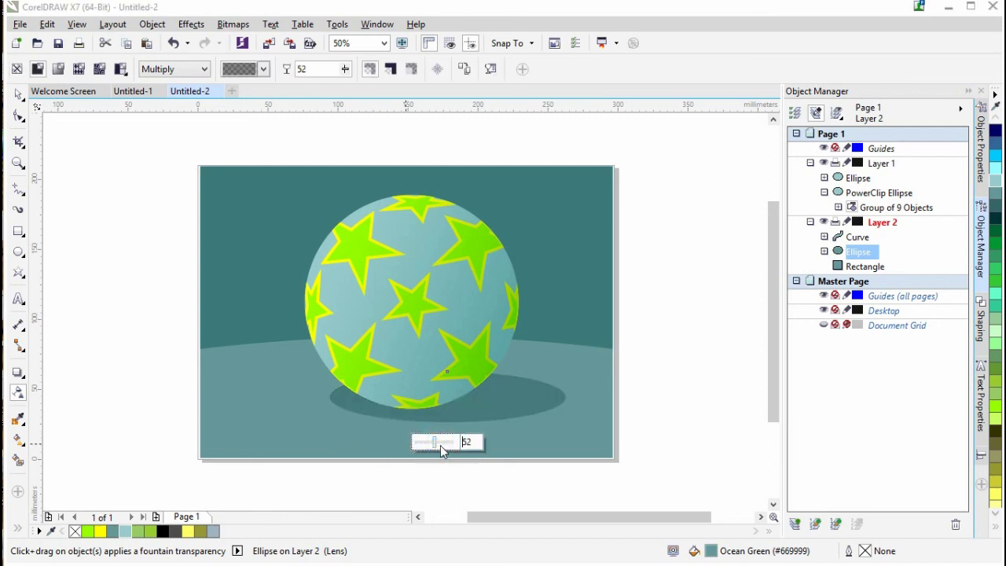
drag(443, 443, 449, 445)
click(439, 443)
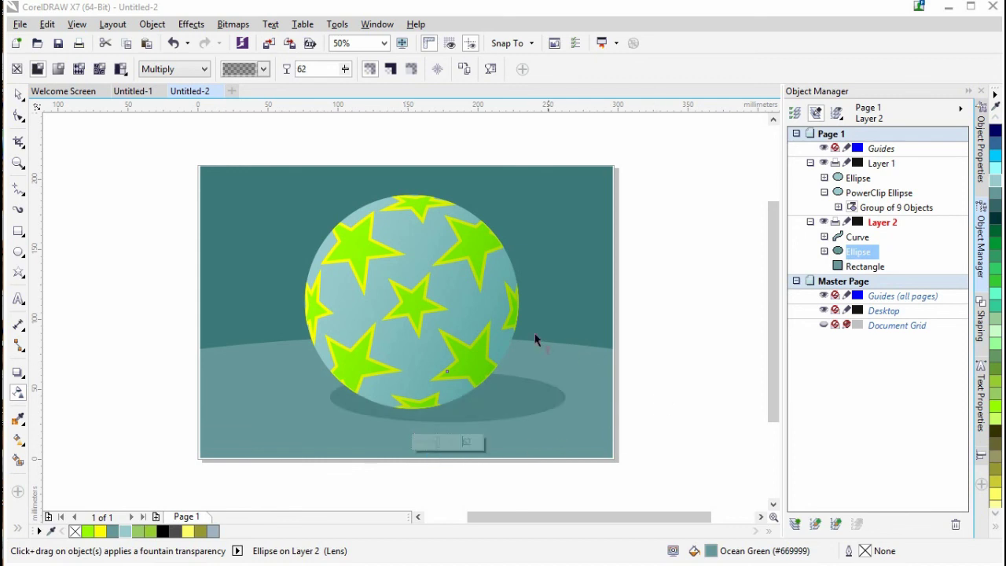
Step: Shift the shadow ellipse slightly right beneath the ball
click(19, 95)
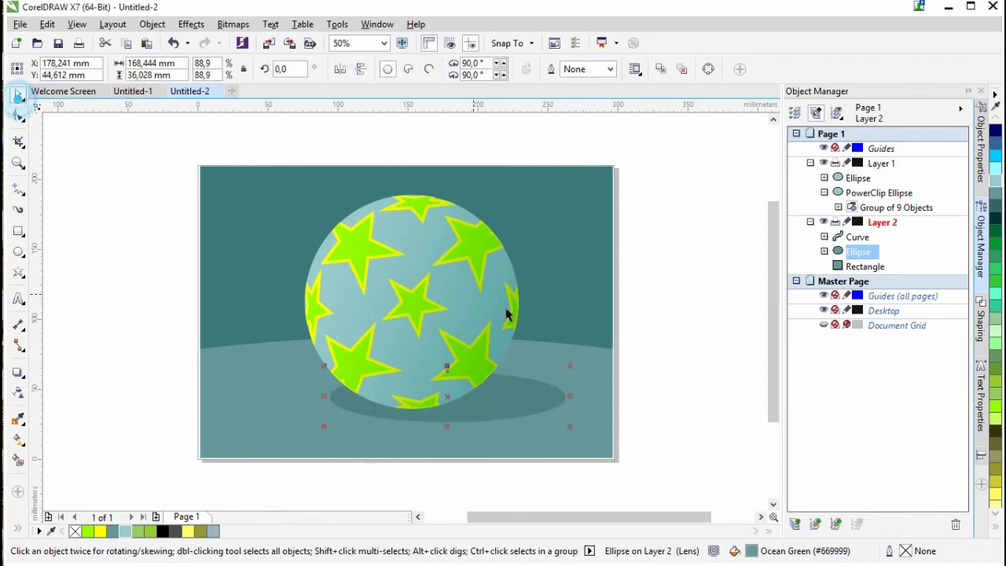
click(532, 409)
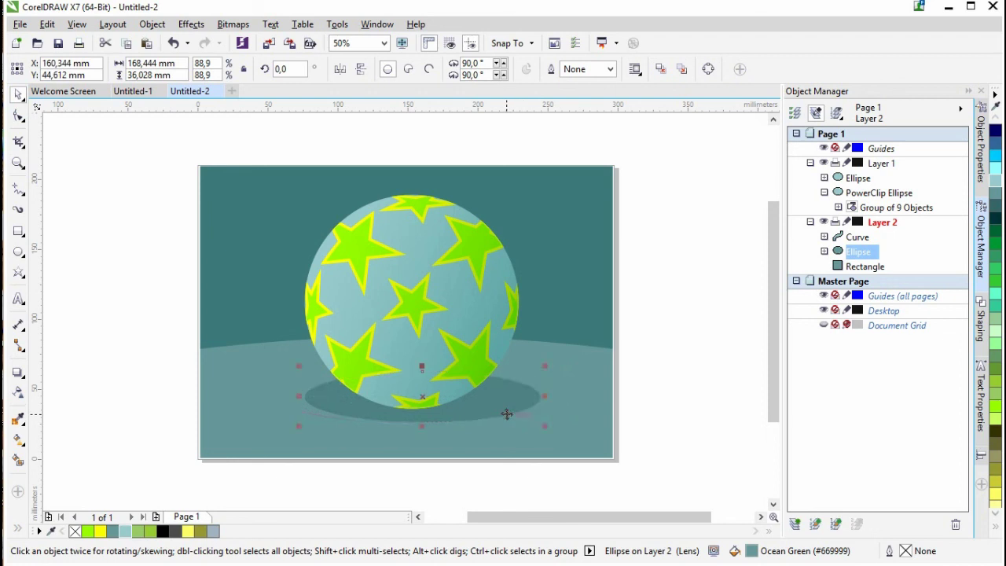
drag(507, 414, 557, 422)
Step: Zoom in around the page so the finished scene fills the window at 69%
click(634, 372)
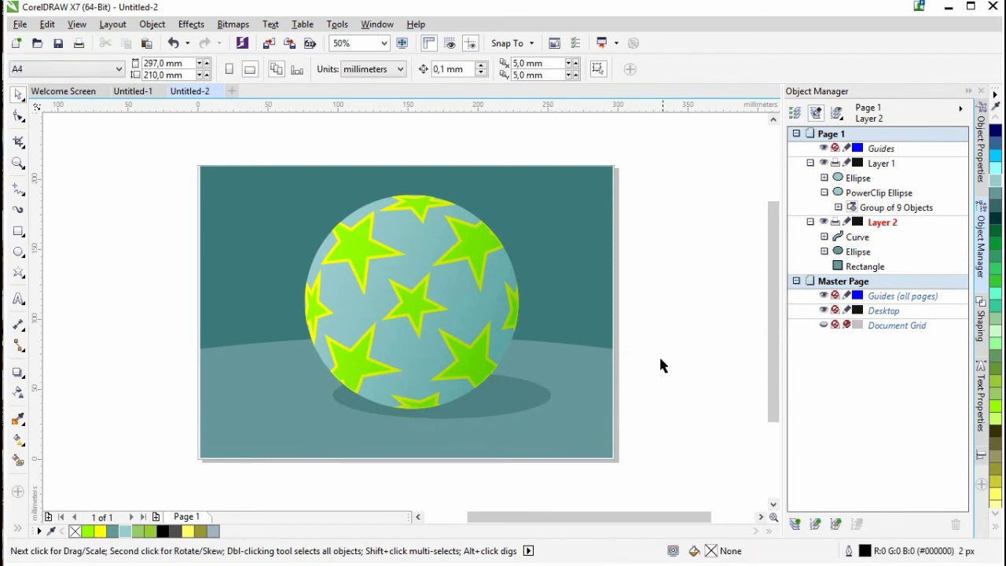
click(17, 163)
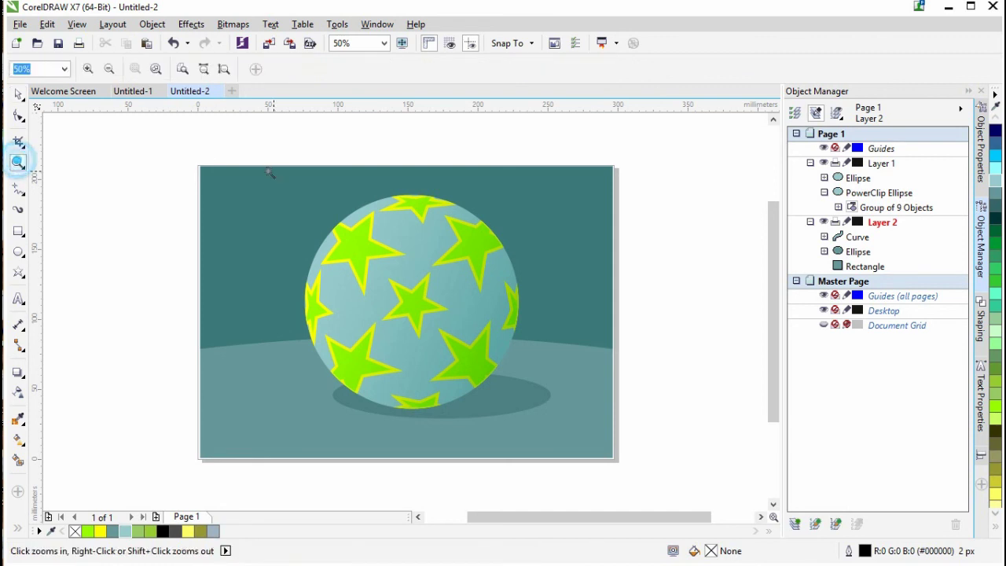
drag(202, 168, 401, 315)
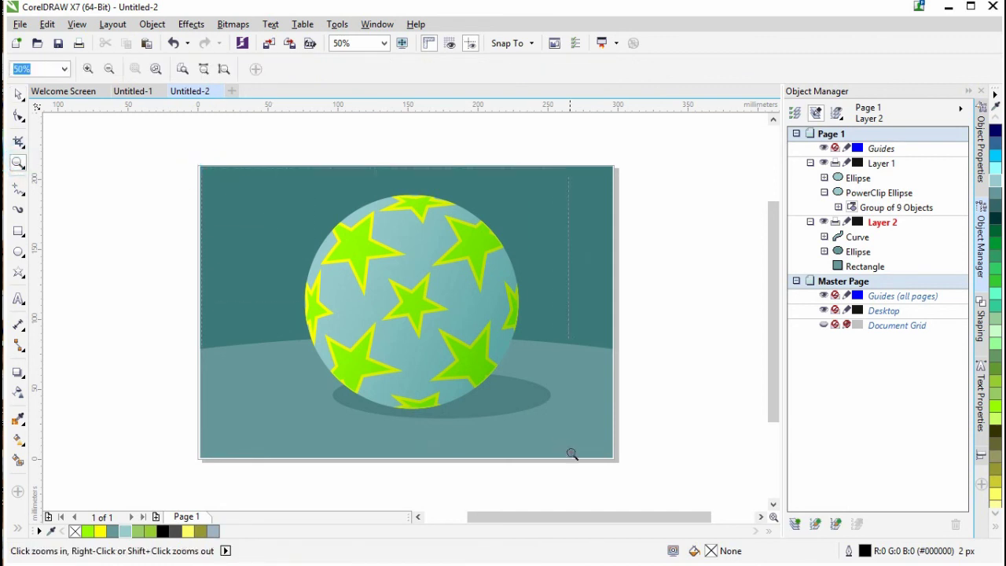
drag(577, 455, 612, 459)
click(774, 339)
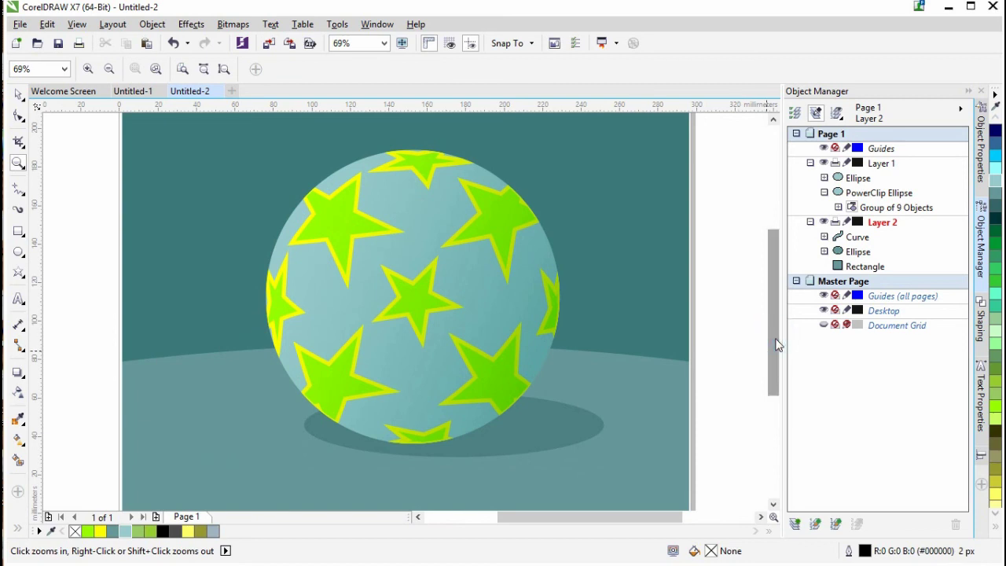